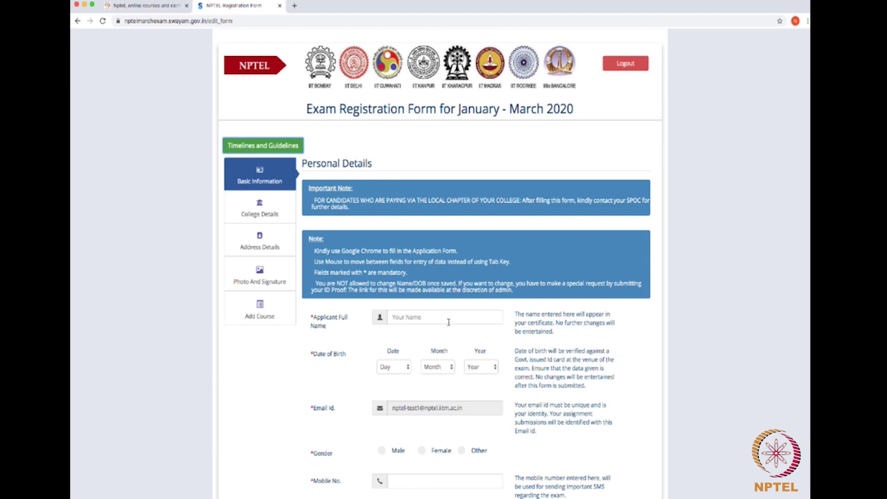
Enter the applicant's full name and set the day, month and year of birth
left_click(448, 321)
type("LOCAL CHAPTER")
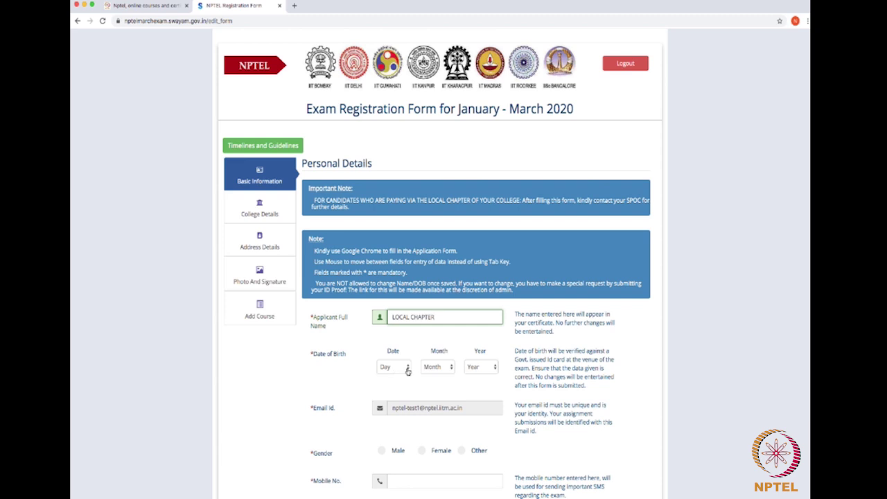
left_click(407, 370)
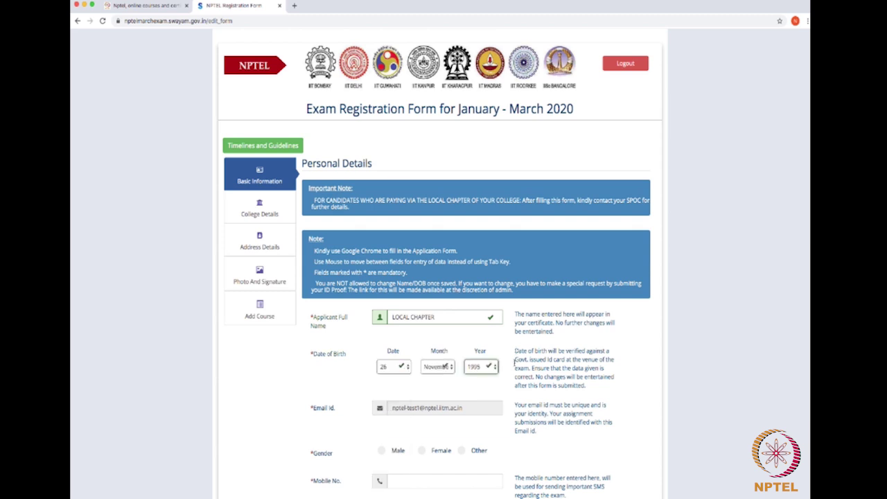
left_click_drag(515, 352, 616, 385)
Set the gender to Female and fill in the mobile number and its confirmation
left_click(428, 454)
scroll(803, 367, "down", 3)
scroll(802, 371, "down", 2)
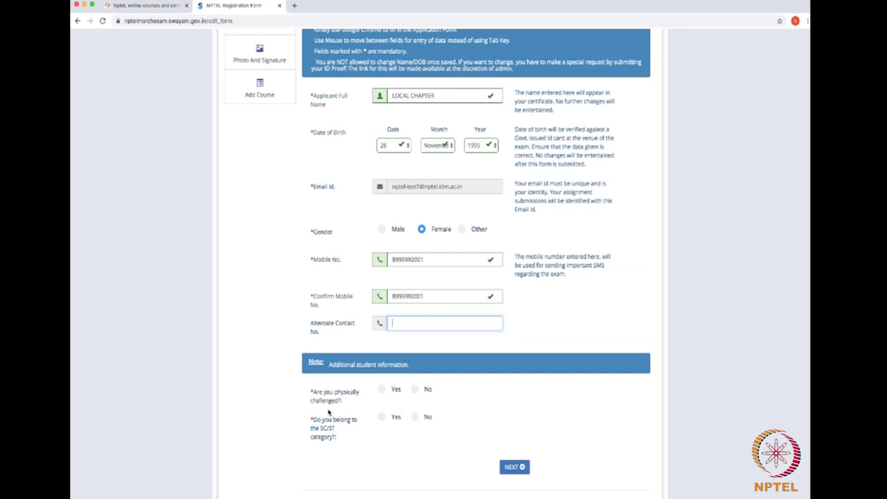
Answer Yes to the physically challenged question and choose Visually Impaired with scribe as the type, acknowledging the notice
left_click(415, 390)
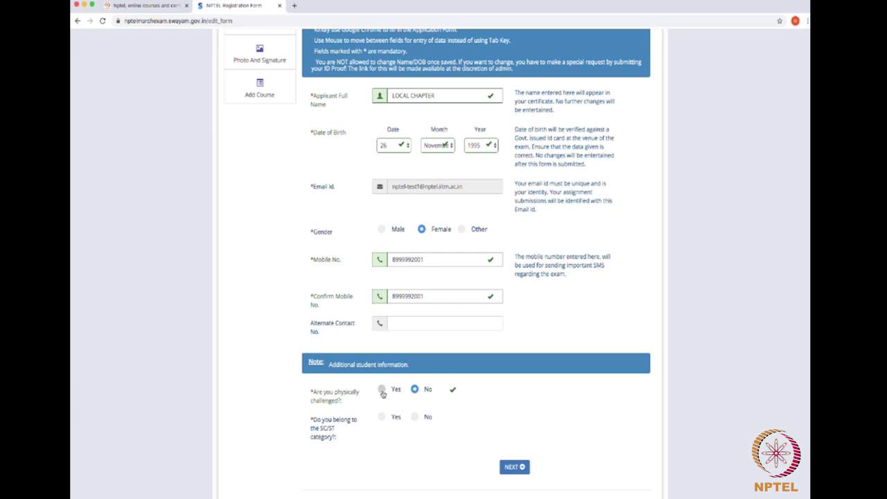
left_click(382, 390)
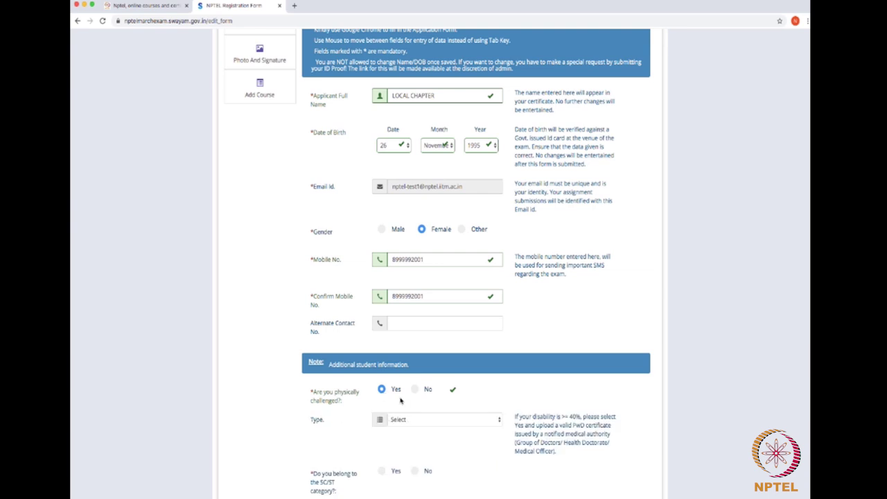
left_click(401, 420)
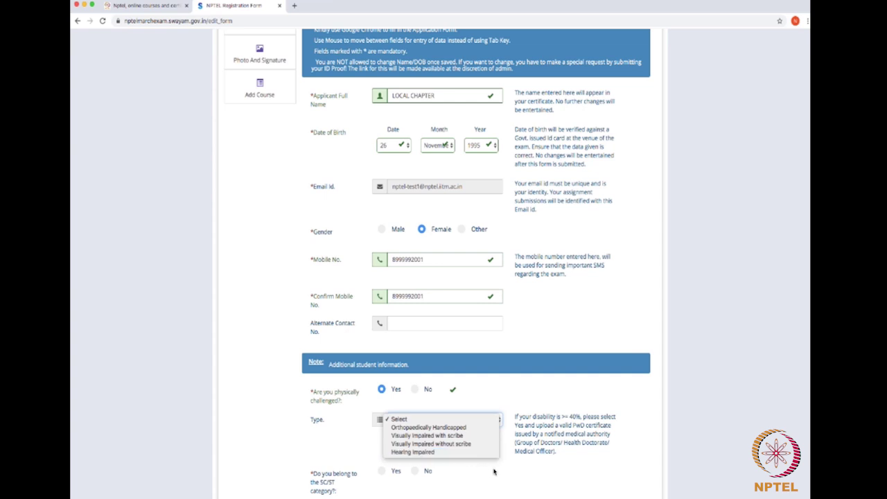
left_click(465, 436)
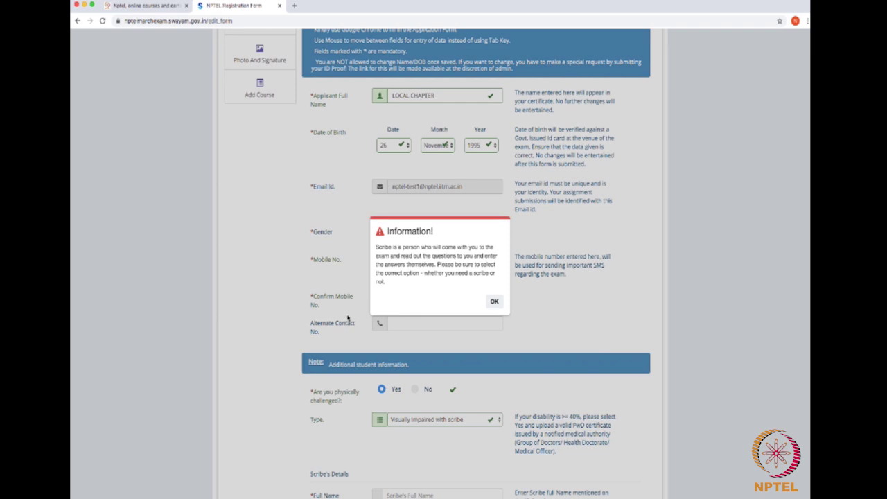
left_click(494, 301)
Change the disability type to Visually Impaired without scribe and acknowledge the scribe notice
left_click(479, 420)
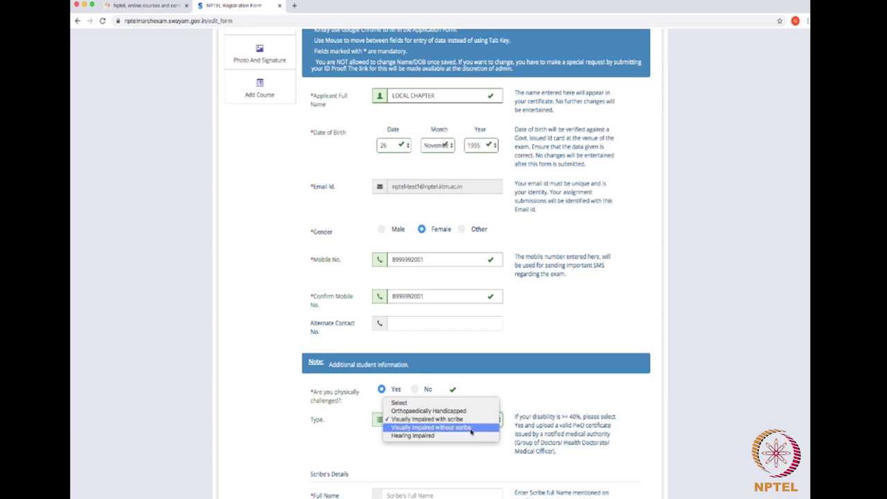
left_click(471, 428)
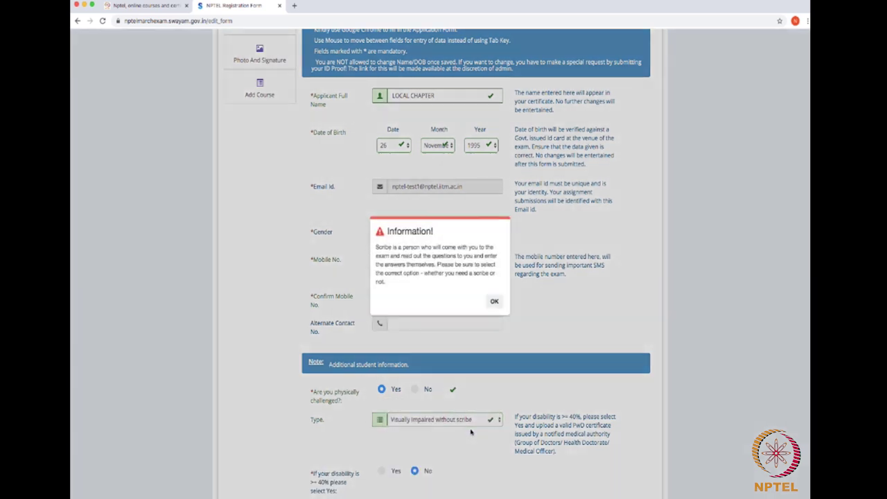
left_click(491, 309)
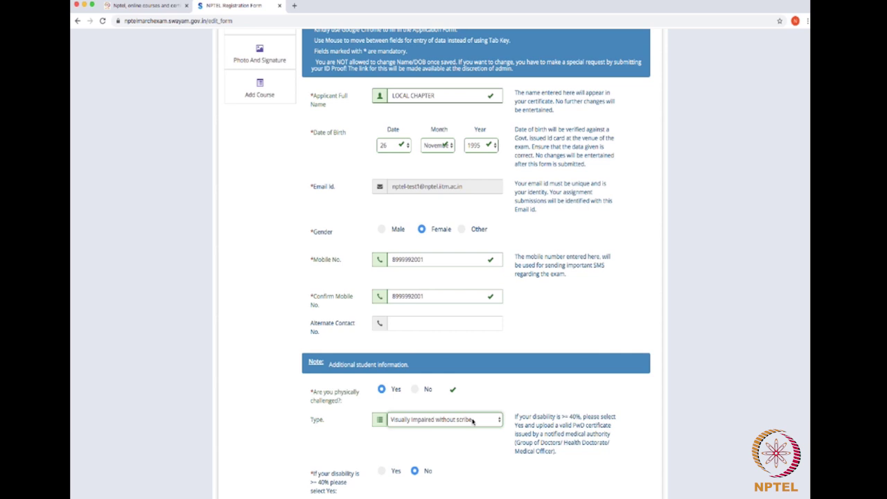
Review the disability note, try answering Yes to the 40% disability question with its certificate upload, and return the answer to No
scroll(490, 457, "up", 1)
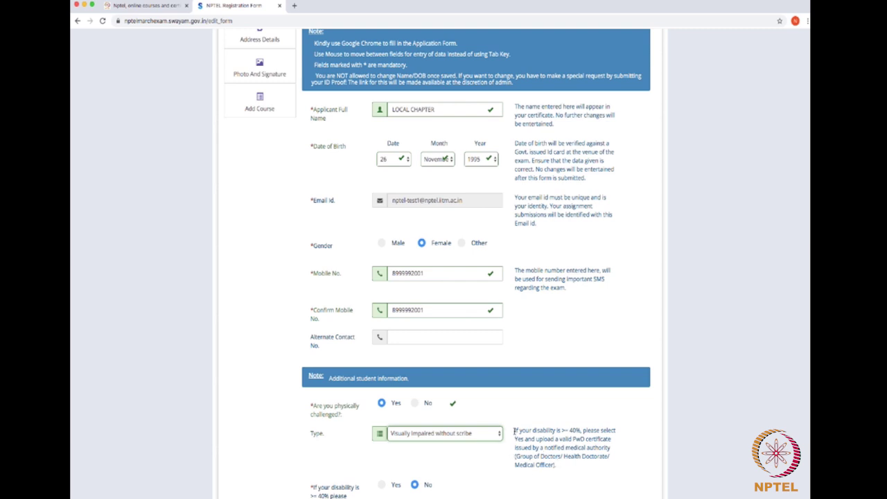
mouse_move(514, 431)
left_mouse_down()
mouse_move(600, 431)
mouse_move(621, 438)
mouse_move(620, 456)
left_mouse_up()
scroll(514, 352, "down", 3)
left_click(515, 352)
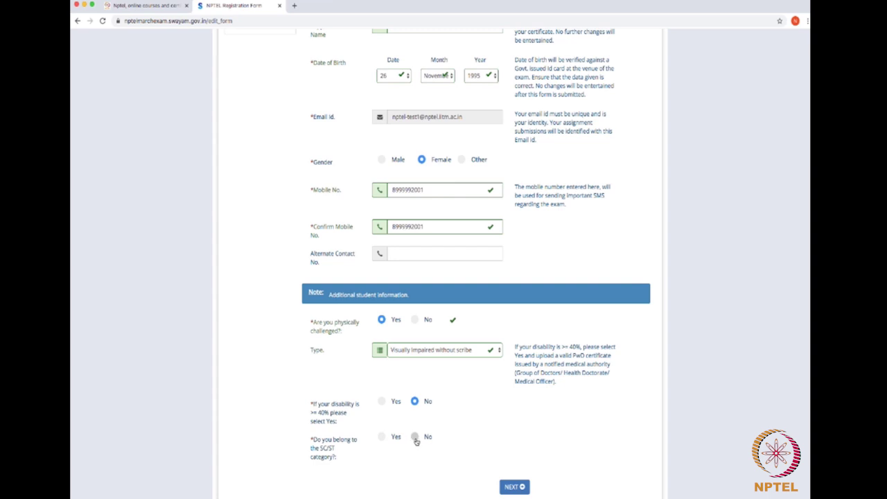
left_click(382, 402)
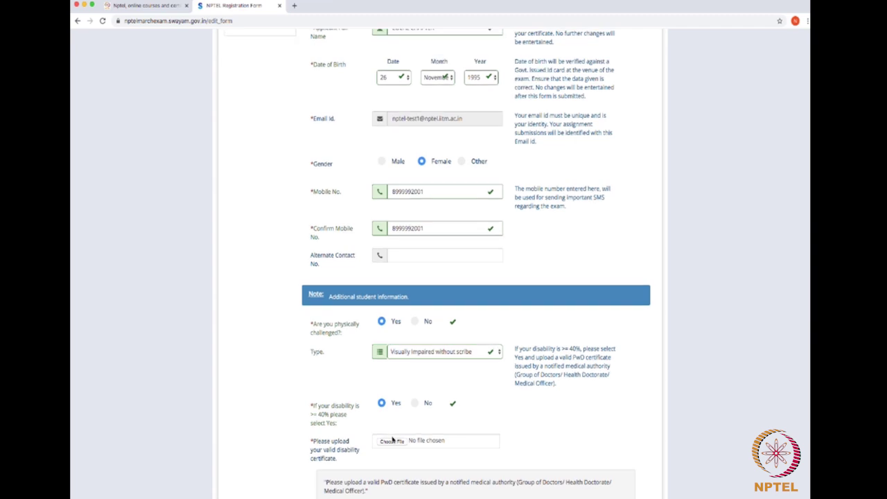
scroll(392, 439, "up", 1)
scroll(464, 436, "down", 5)
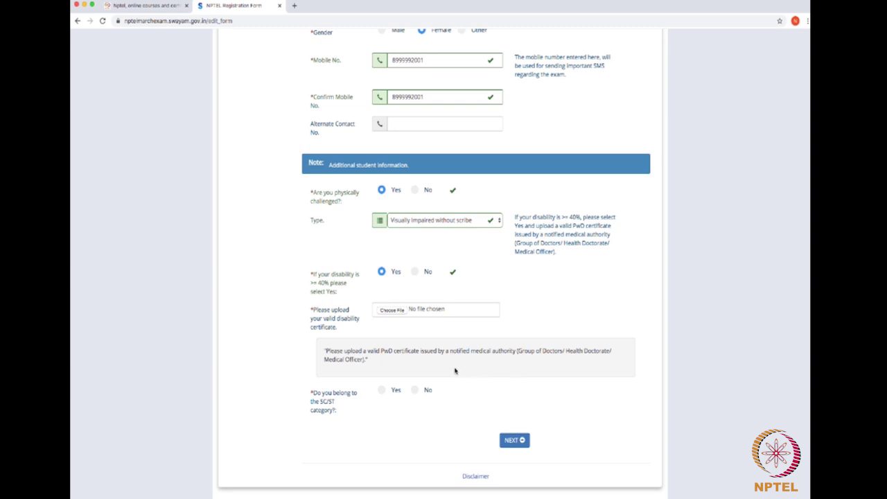
left_click(392, 311)
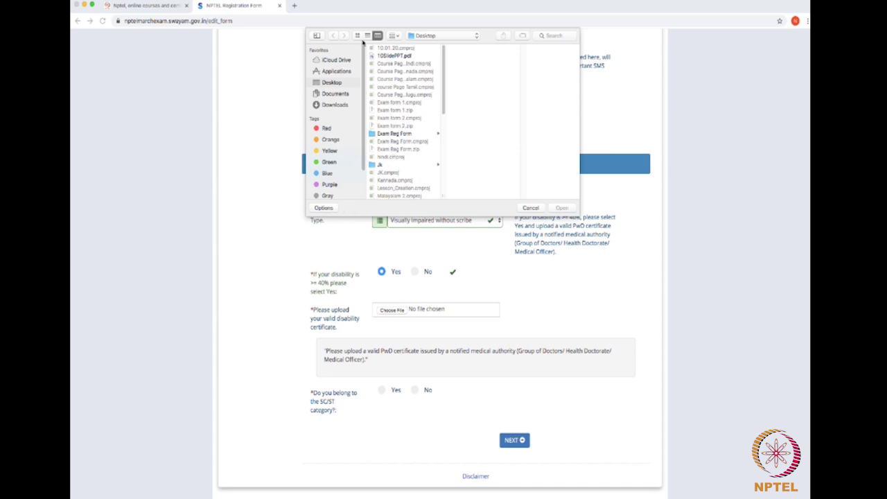
key("Escape")
left_click(414, 271)
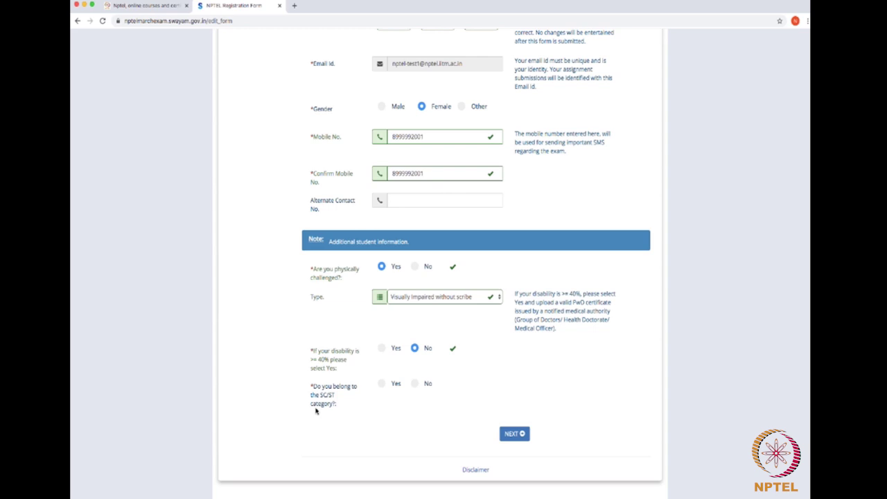
Try answering Yes to the SC/ST category question, opening the certificate file chooser and toggling the community certificate declaration
left_click(382, 385)
scroll(382, 386, "down", 2)
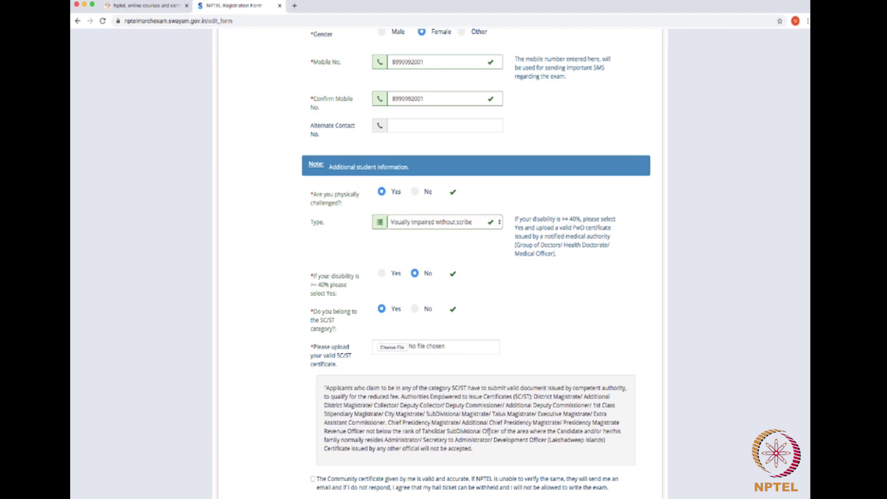
scroll(489, 431, "down", 3)
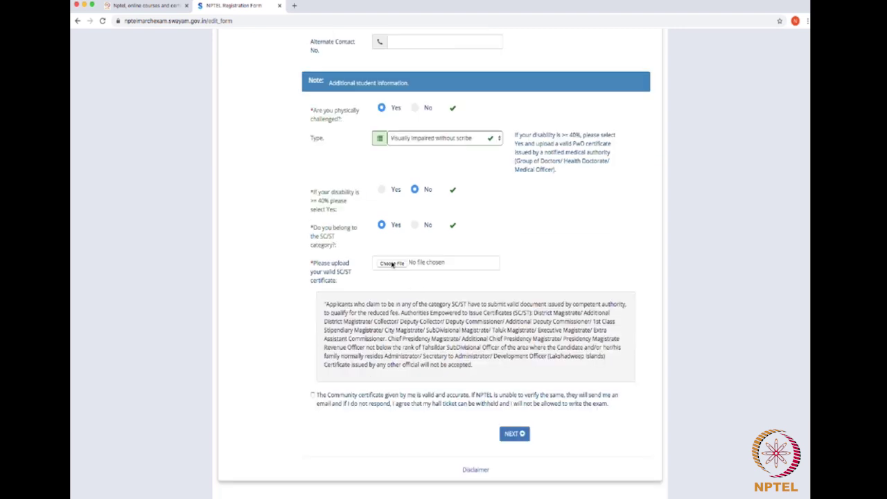
left_click(391, 264)
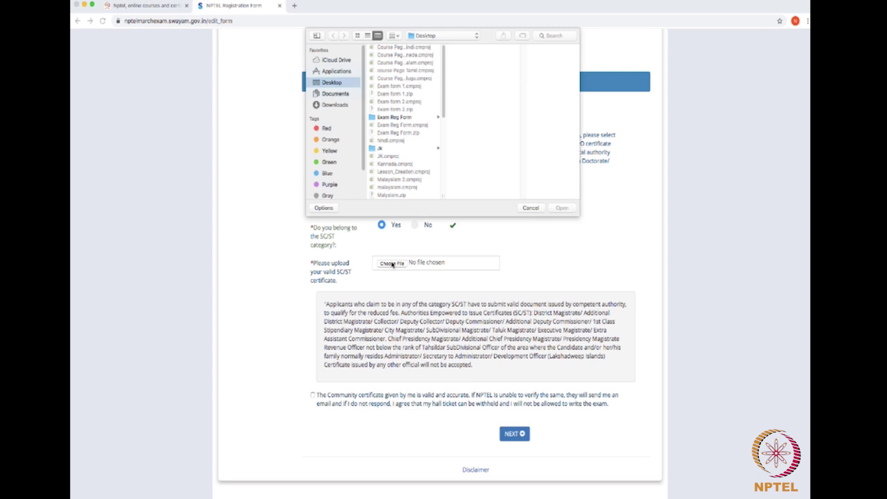
left_click(529, 209)
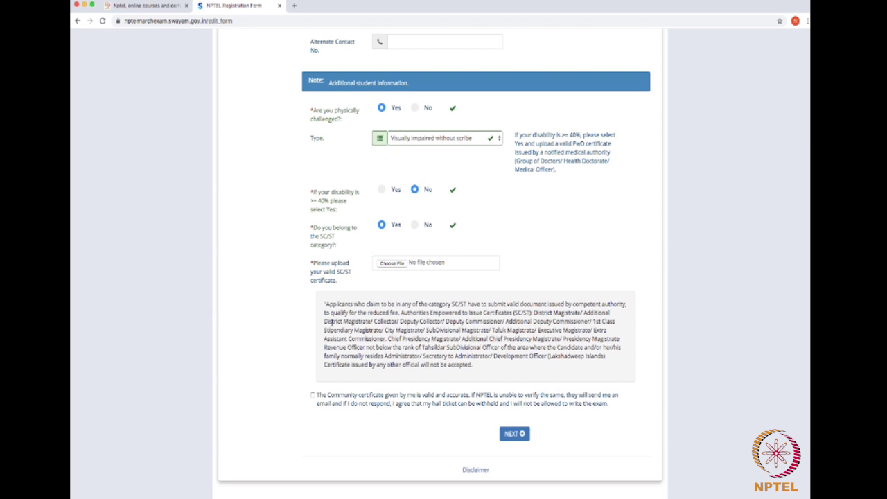
left_click(312, 395)
left_click(313, 397)
Set the SC/ST category answer to No, check the personal details and proceed to the college details
left_click(414, 226)
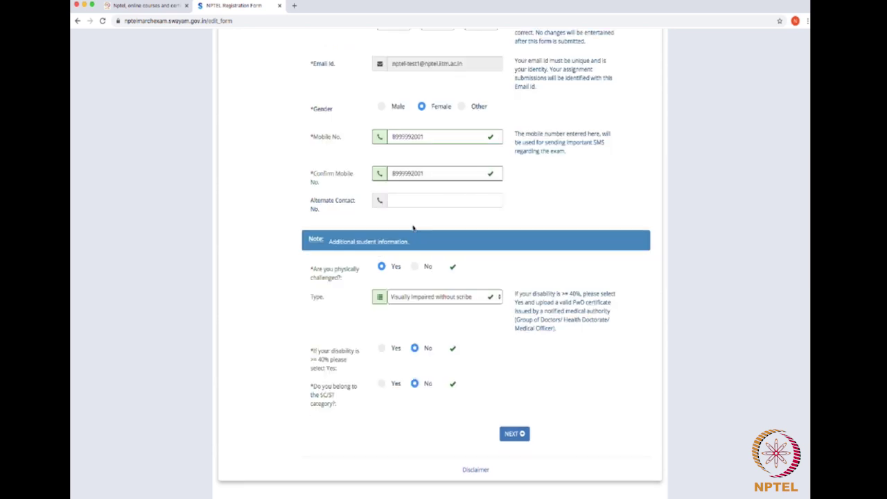
left_click(381, 384)
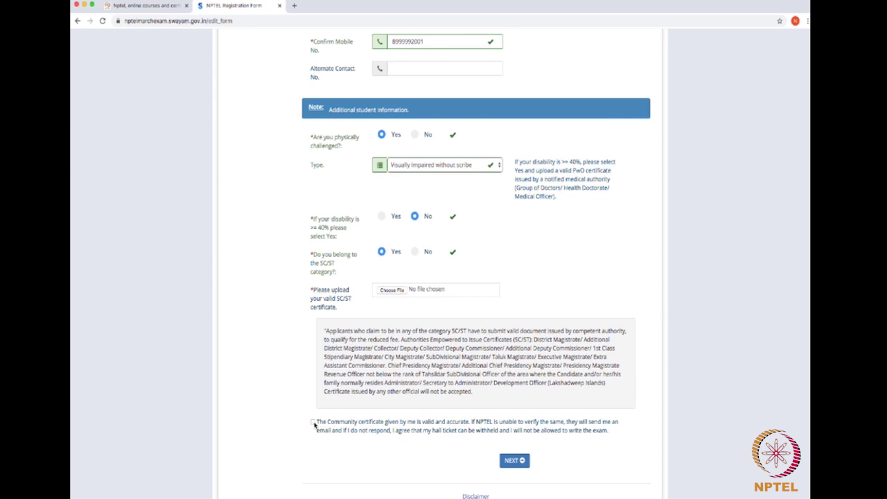
left_click(416, 253)
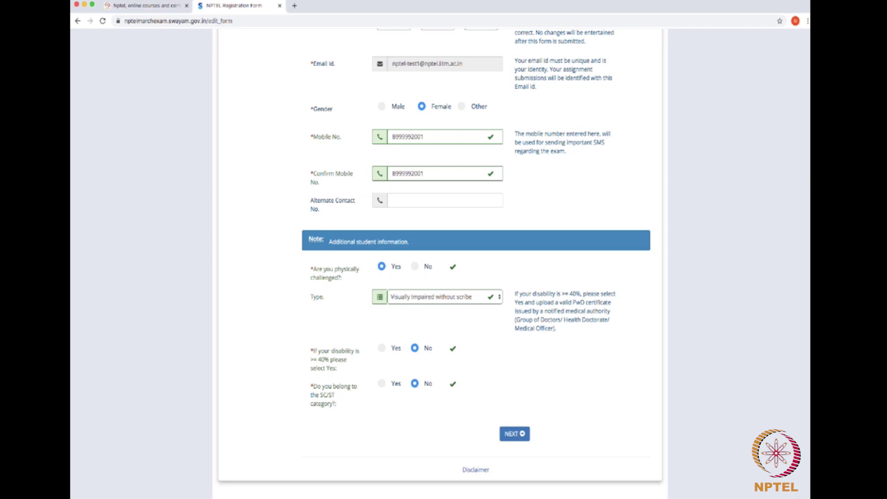
scroll(808, 412, "up", 3)
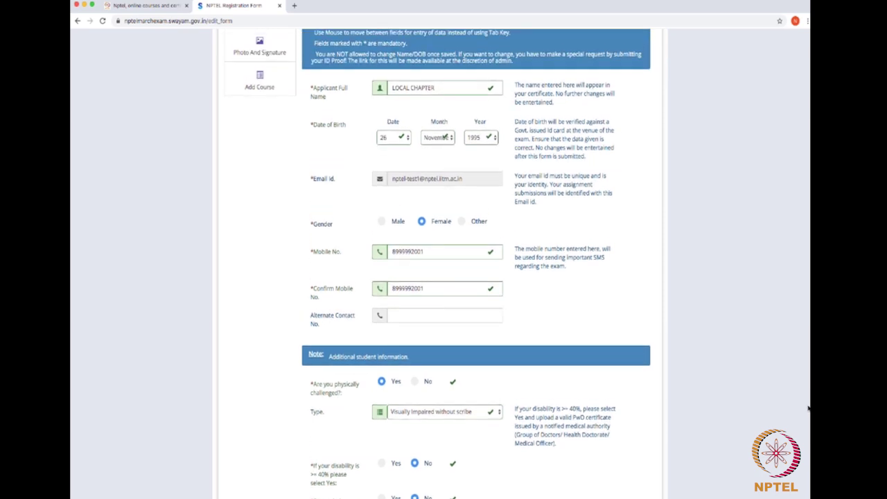
scroll(808, 411, "up", 1)
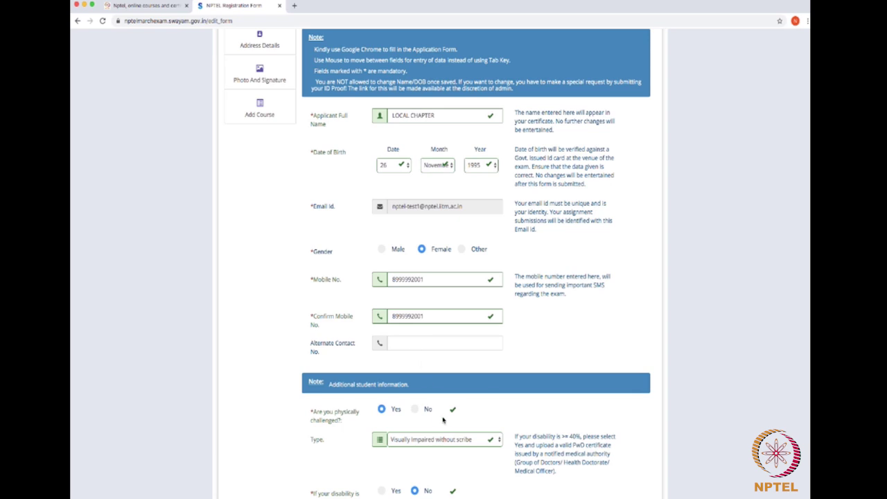
scroll(408, 391, "down", 2)
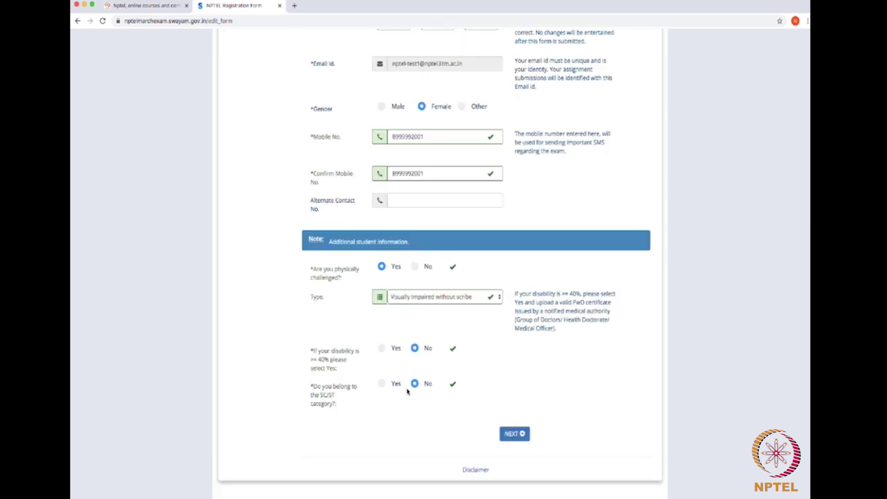
left_click(515, 435)
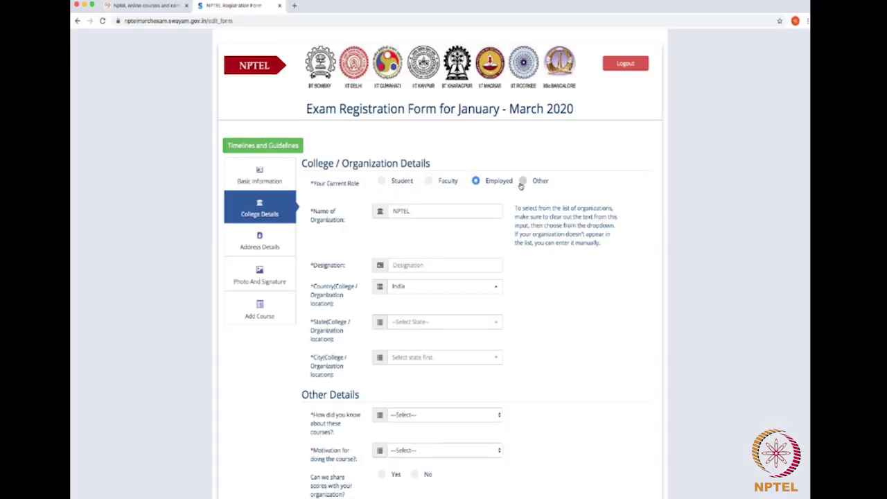
Set the current role to Student, acknowledge the notice and choose India as the college country
left_click(383, 181)
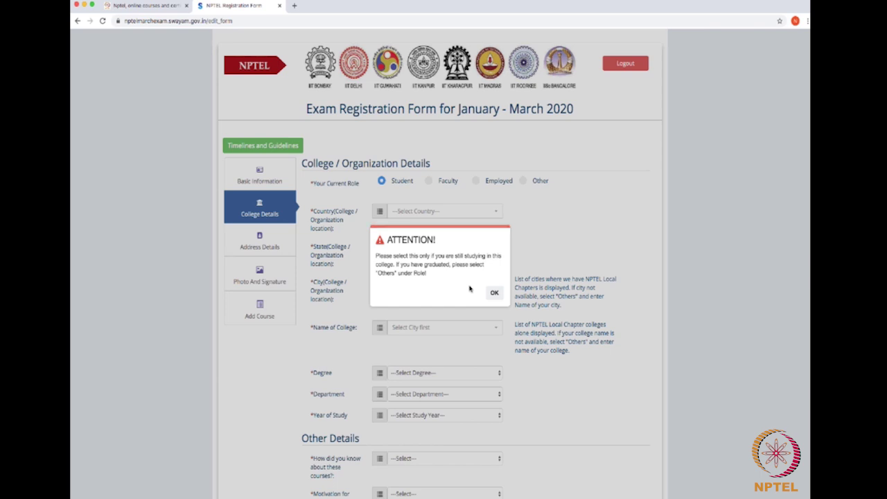
left_click(494, 292)
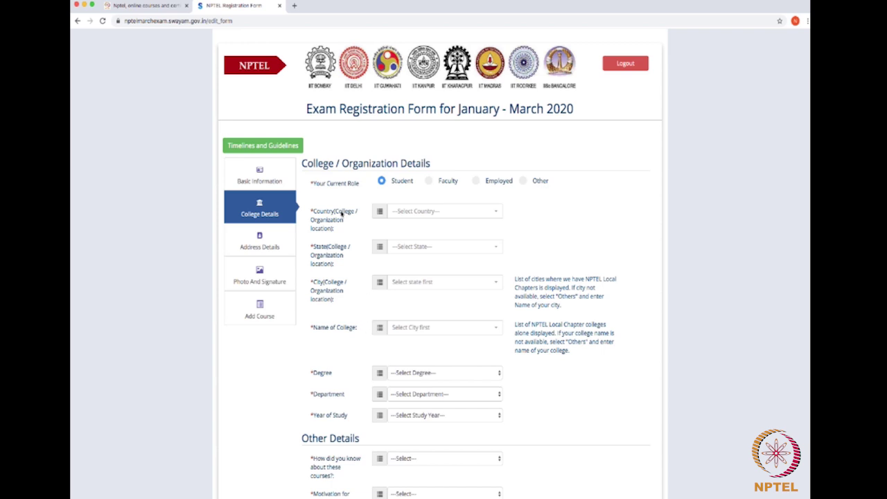
left_click(402, 211)
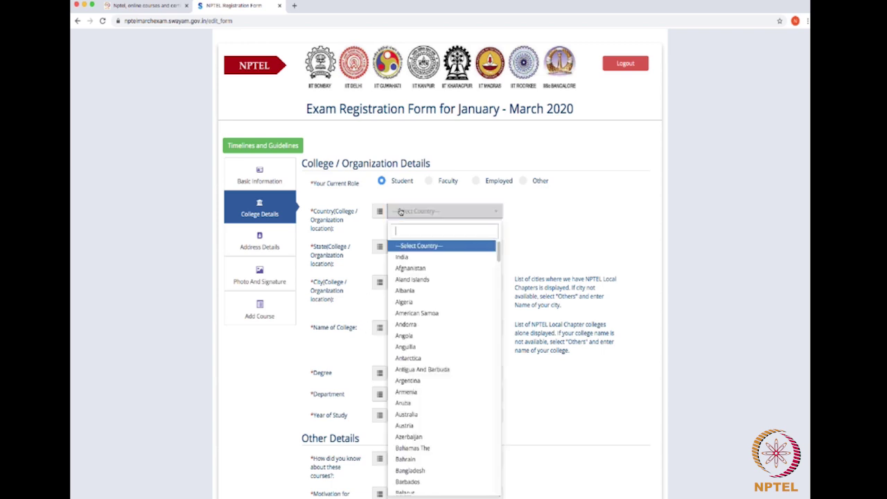
left_click(404, 259)
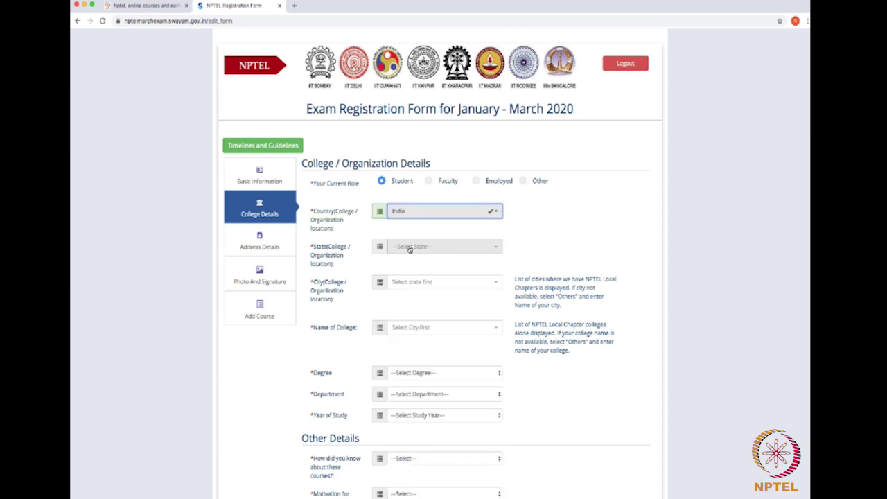
Choose Maharashtra as the state of the college location
left_click(409, 248)
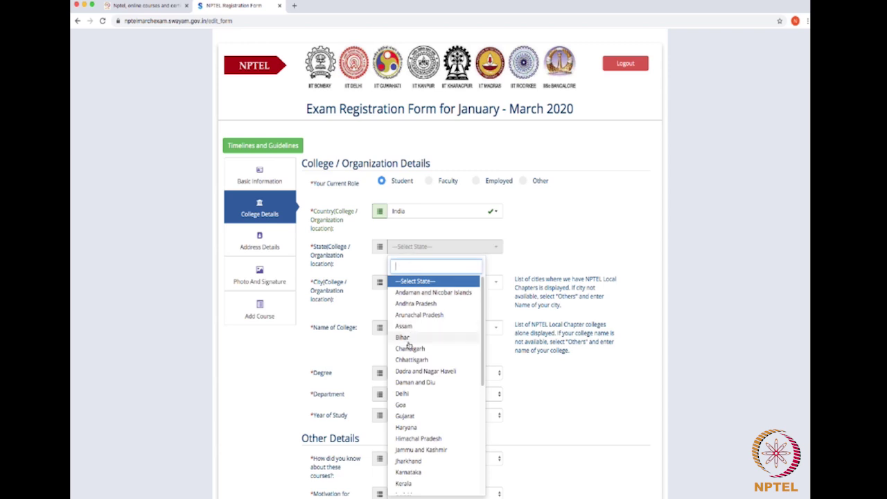
scroll(443, 429, "down", 1)
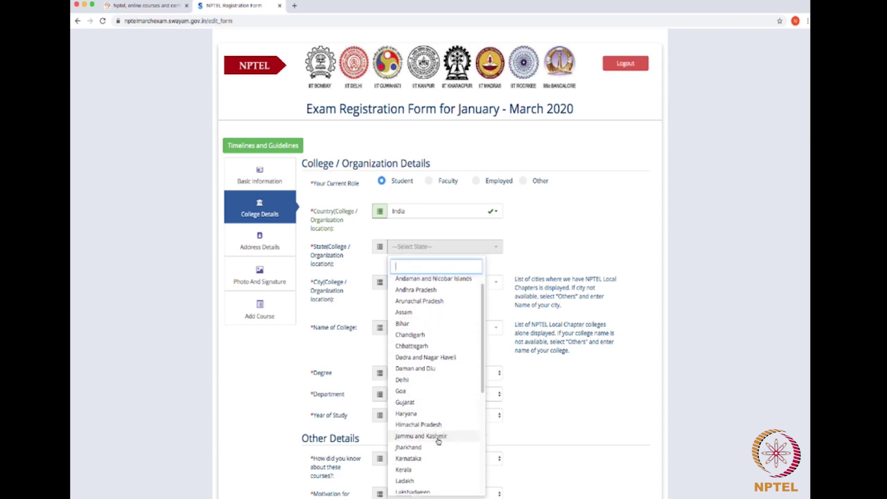
scroll(441, 462, "down", 3)
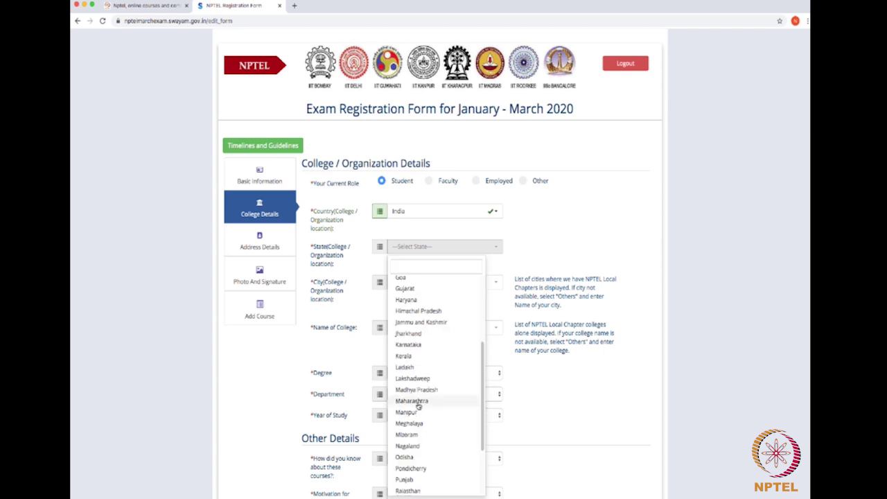
left_click(411, 401)
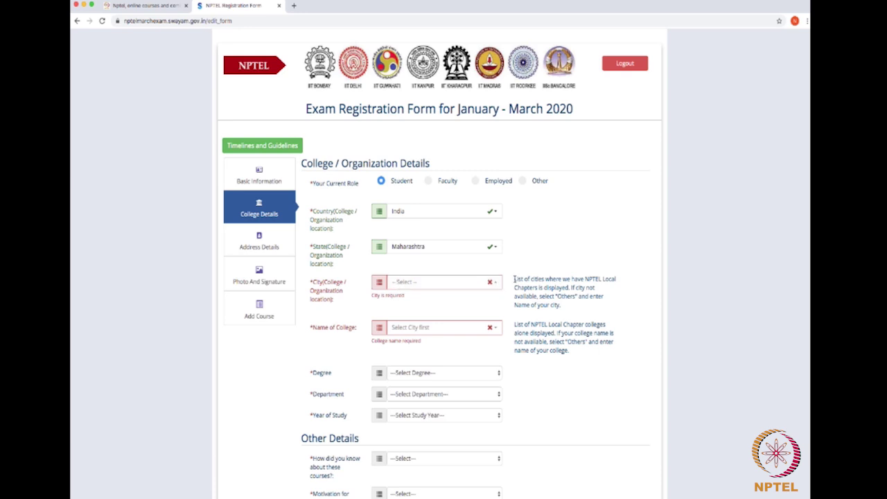
Read the note on listed cities and choose PUNE as the city of the college location
left_click_drag(515, 278, 615, 307)
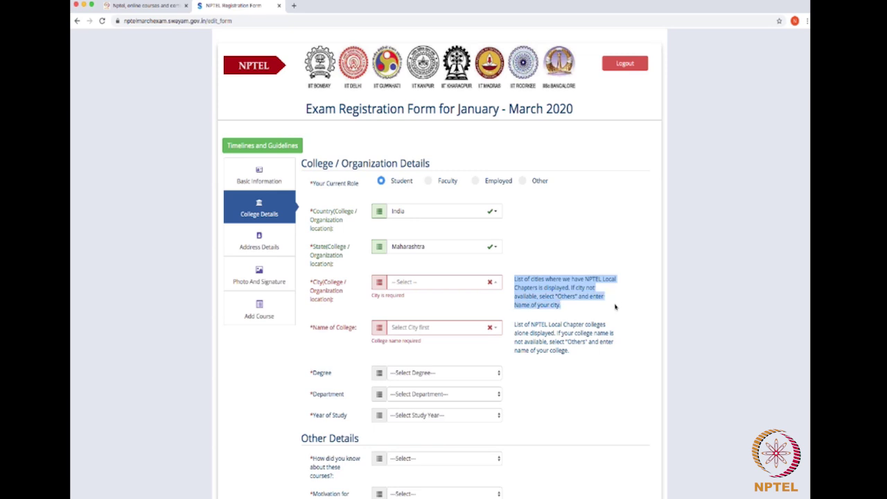
left_click(610, 309)
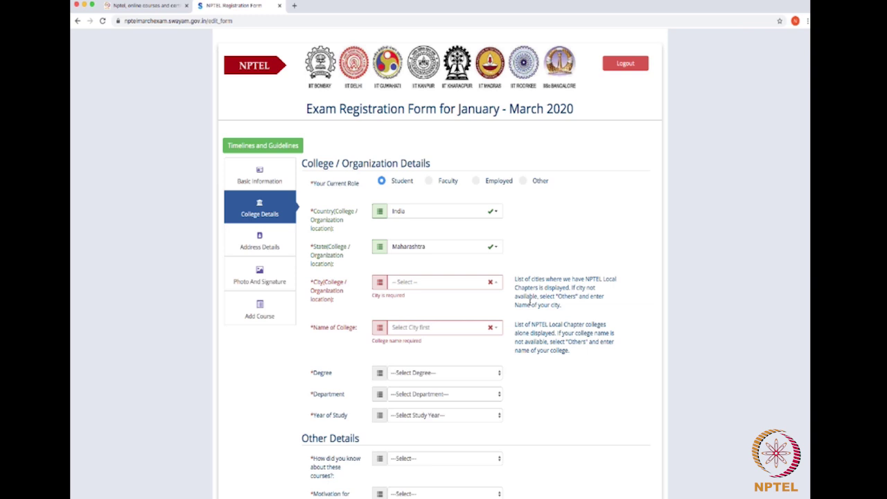
left_click(454, 282)
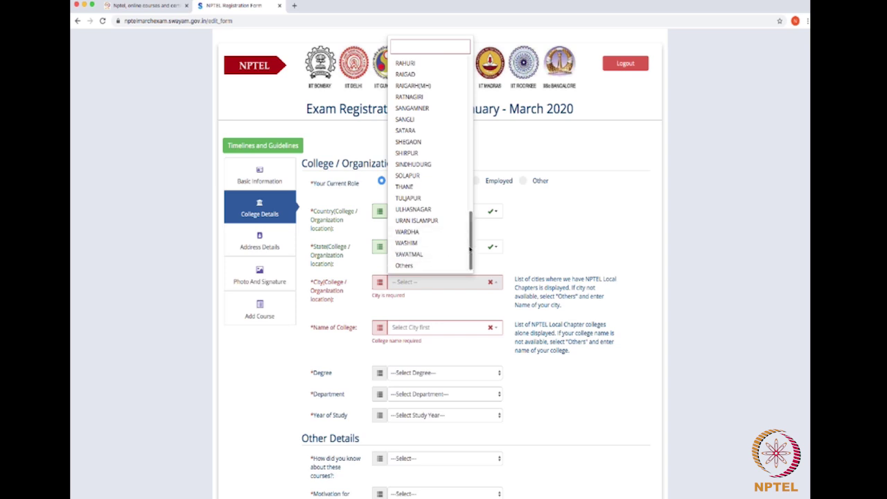
scroll(470, 250, "up", 2)
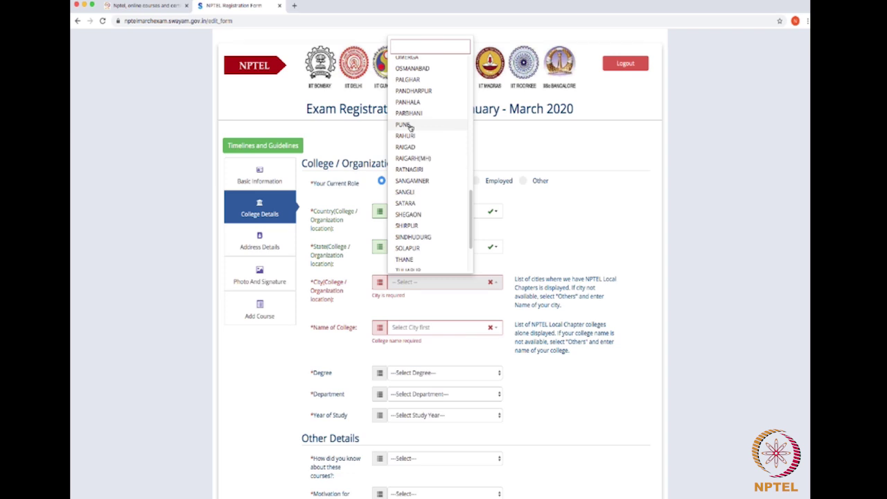
left_click(408, 126)
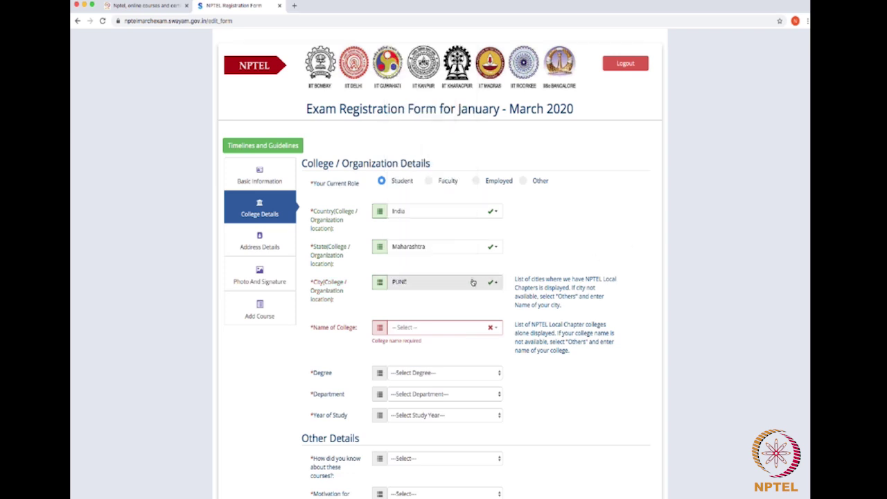
Browse the Pune colleges and choose G.H. RAISONI INSTITUTE OF ENGINEERING & TECHNOLOGY as the college name
left_click(475, 331)
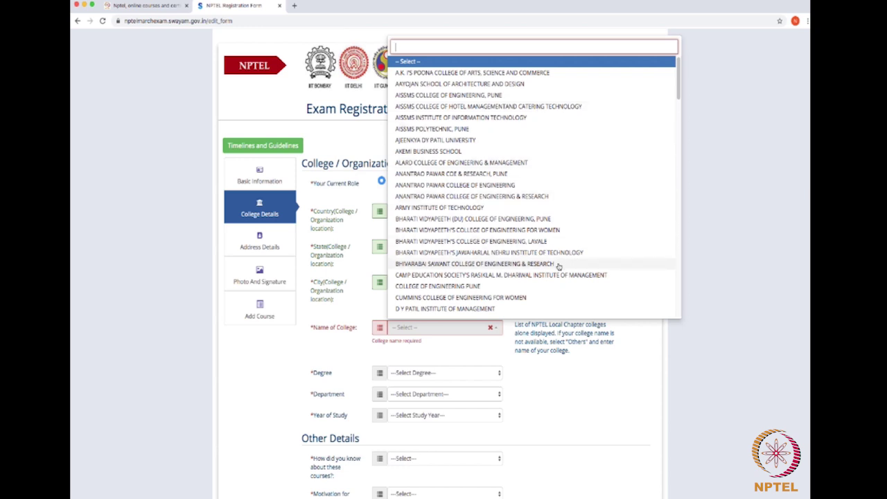
left_click(539, 399)
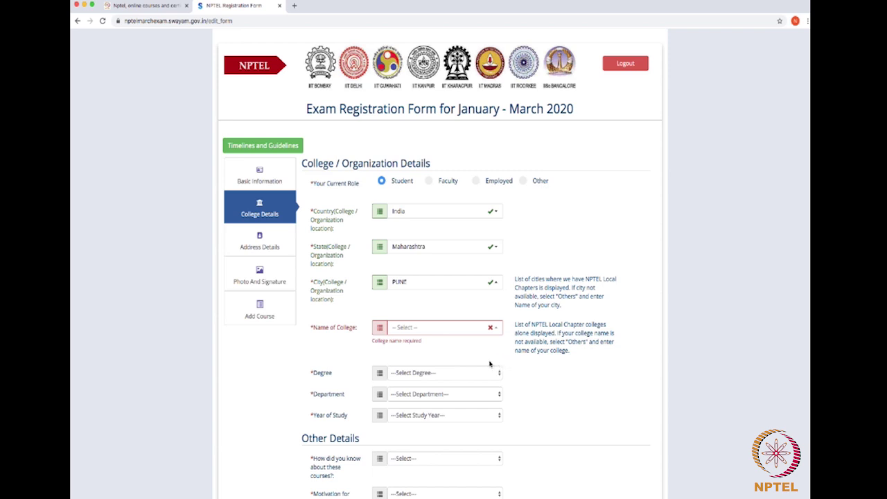
left_click(467, 331)
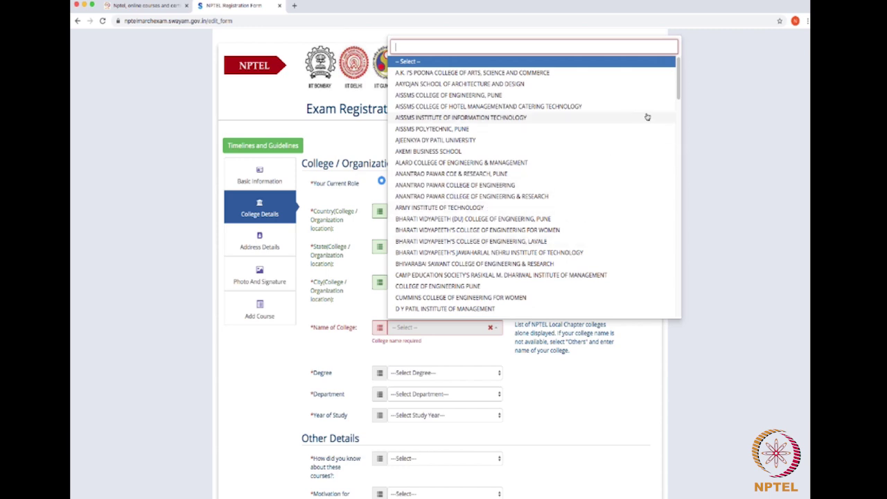
left_click_drag(679, 100, 673, 316)
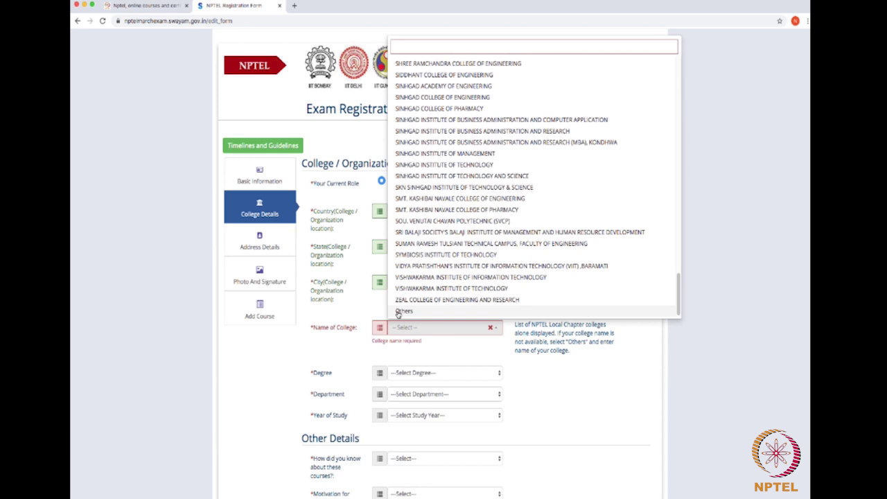
scroll(624, 203, "up", 10)
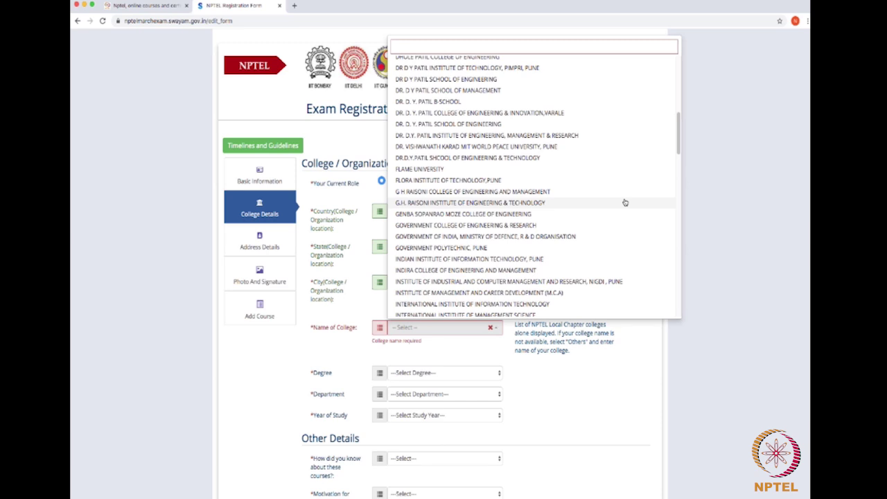
left_click(578, 203)
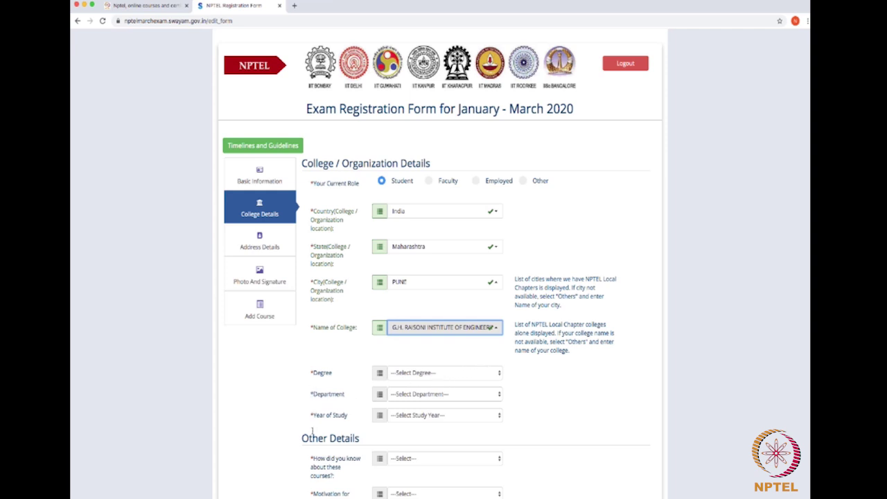
Fill in the study details with degree BE, department Electronics Engineering and 4th Year as the year of study
left_click(423, 375)
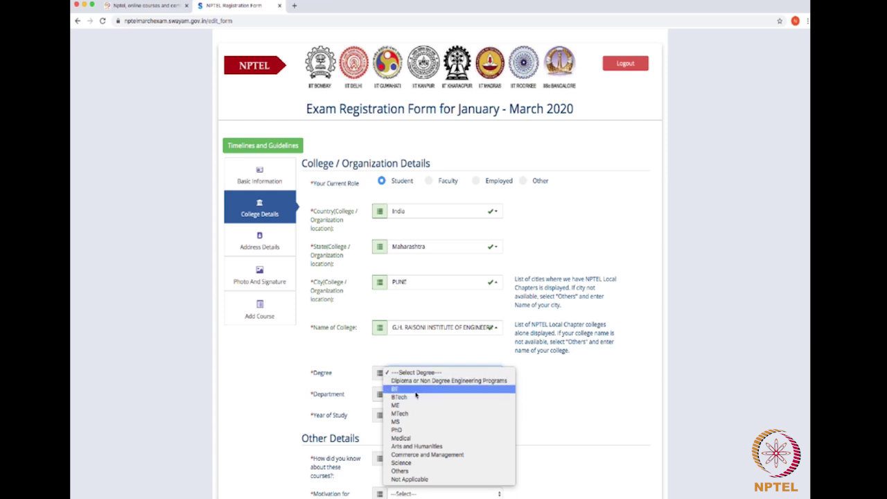
left_click(418, 390)
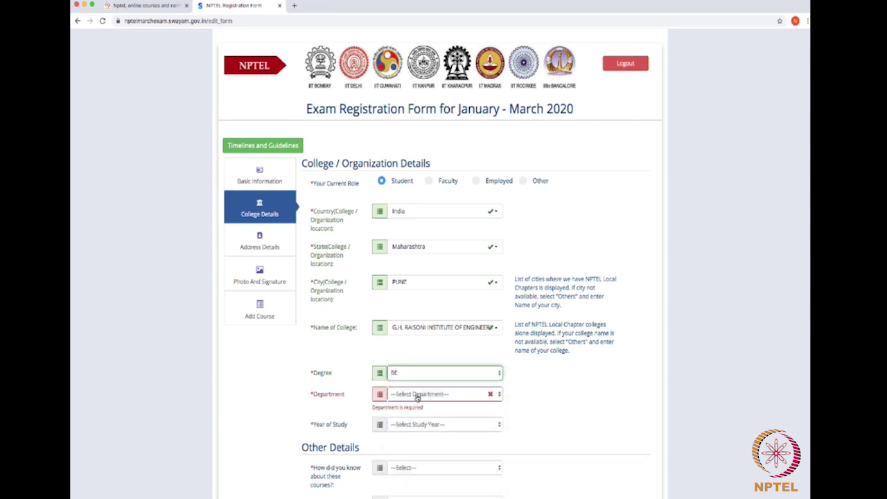
left_click(419, 395)
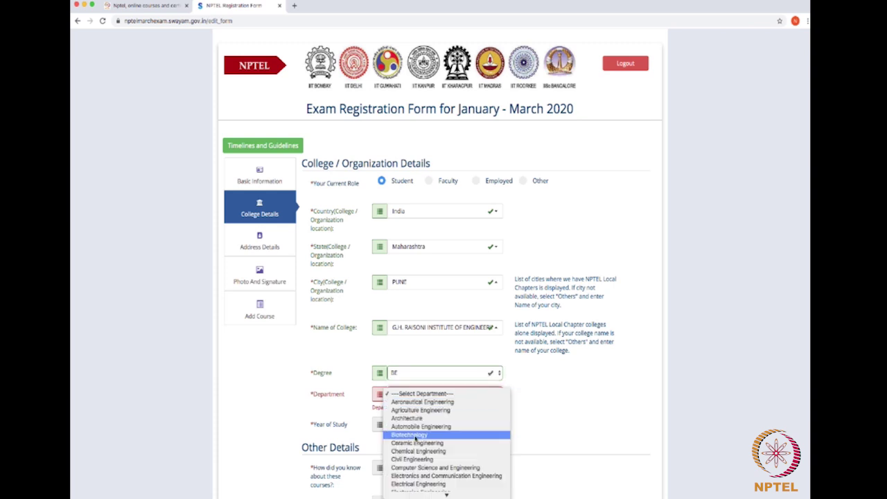
left_click(477, 460)
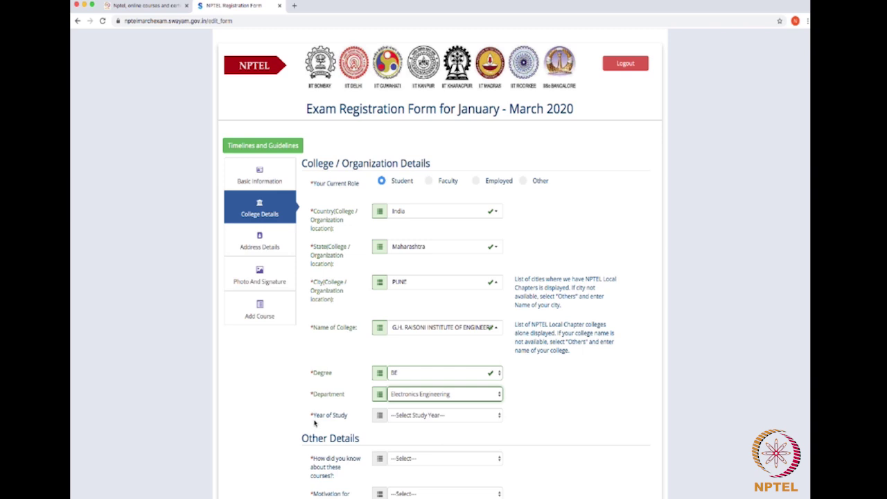
left_click(407, 415)
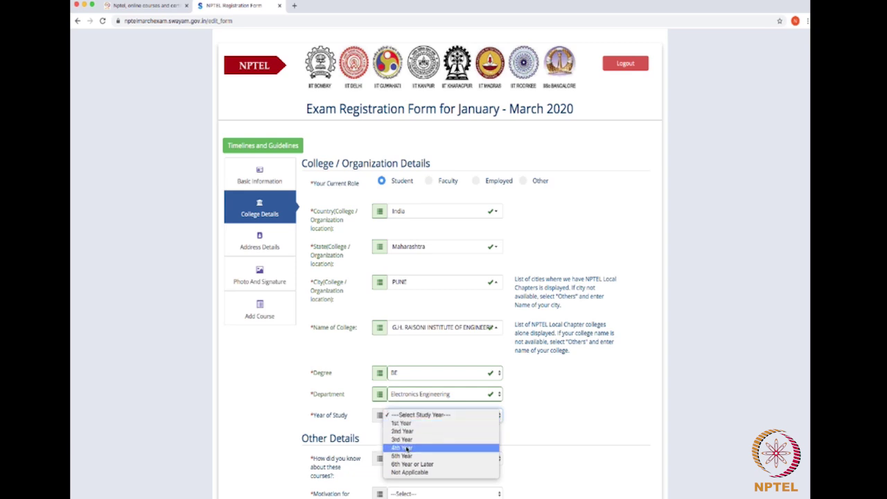
left_click(407, 448)
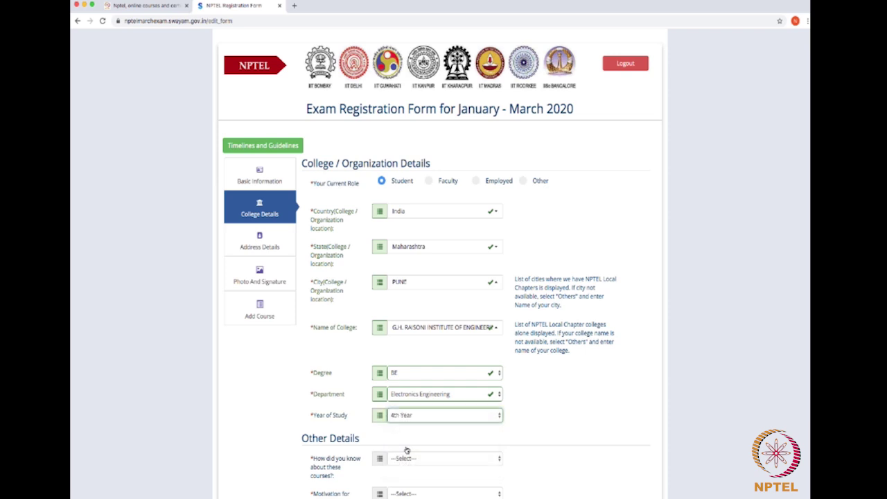
Under Other Details, set the source of knowing about the courses to Internet and the motivation to "To update my knowledge"
scroll(300, 201, "down", 5)
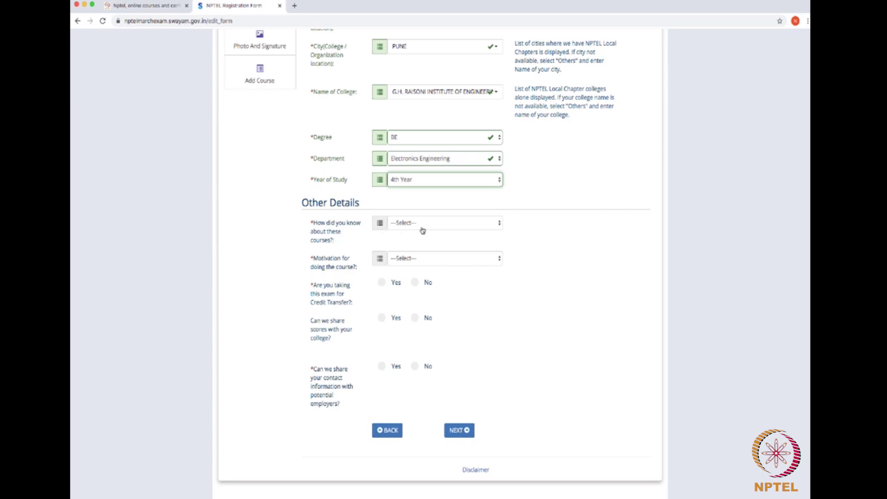
left_click(500, 225)
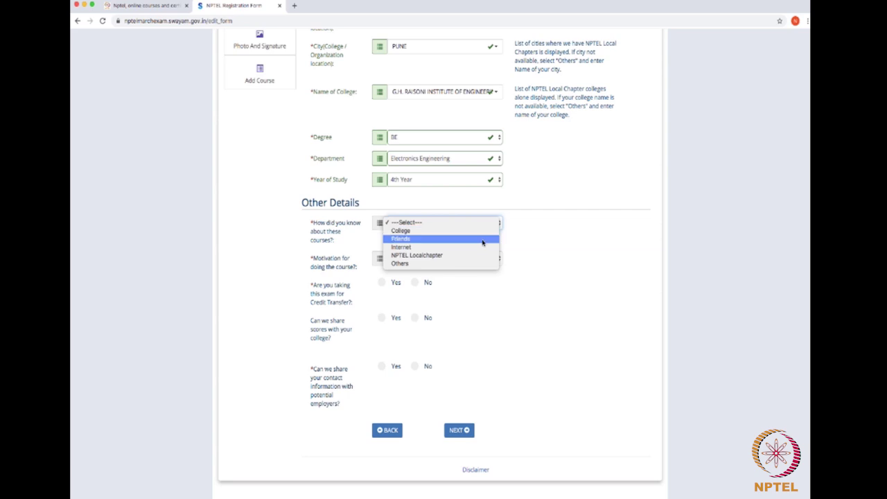
left_click(480, 248)
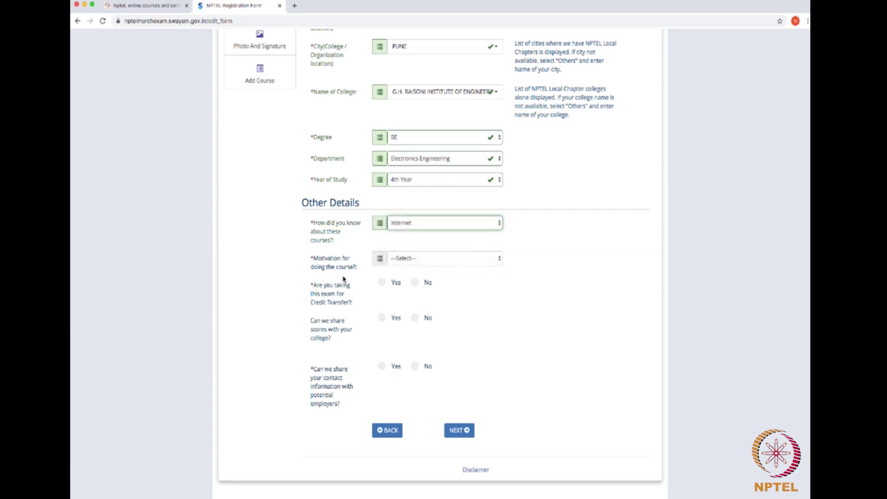
left_click(461, 260)
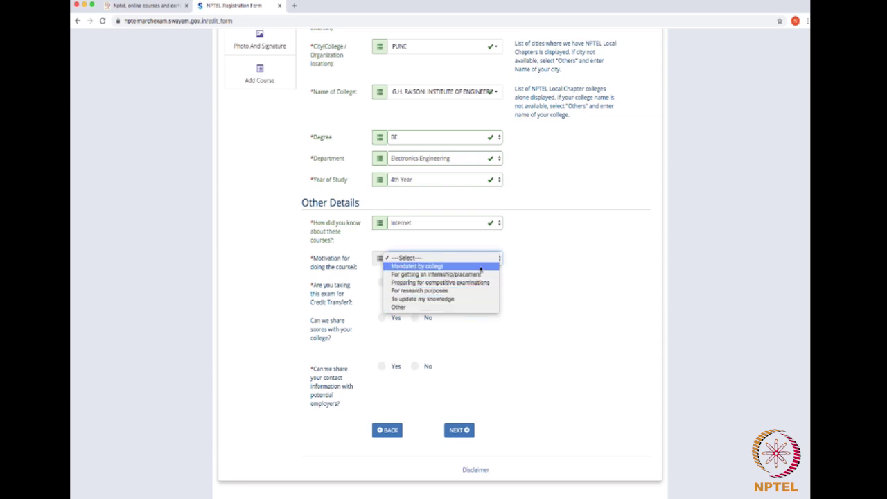
left_click(474, 304)
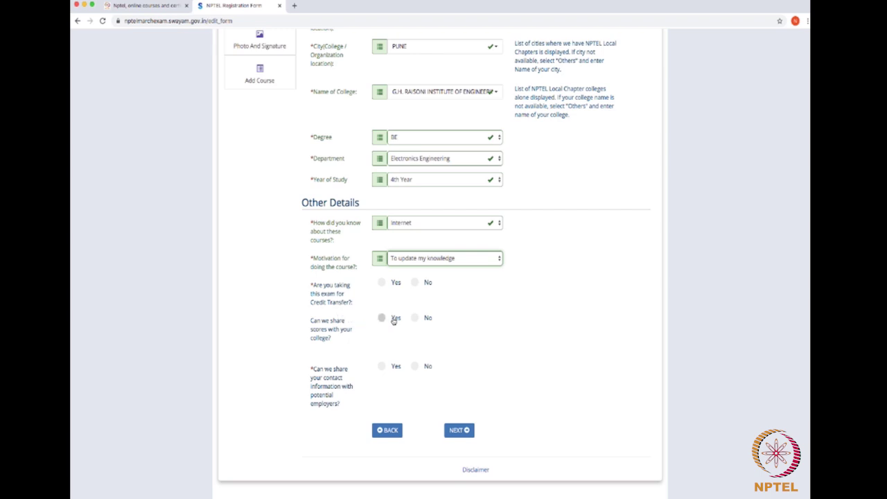
Try answering Yes to the credit transfer question and acknowledge the information notice
left_click(382, 283)
left_click(381, 283)
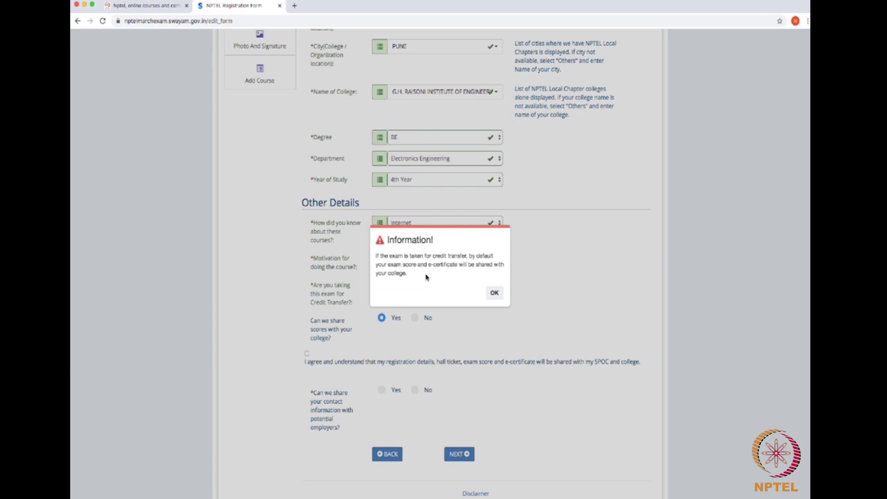
key("Return")
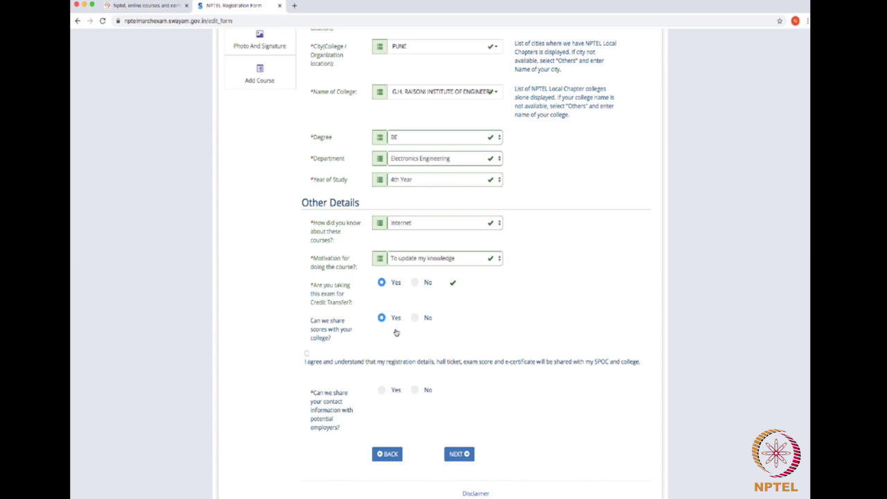
Set the credit transfer answer to No and acknowledge the information notice
left_click(416, 284)
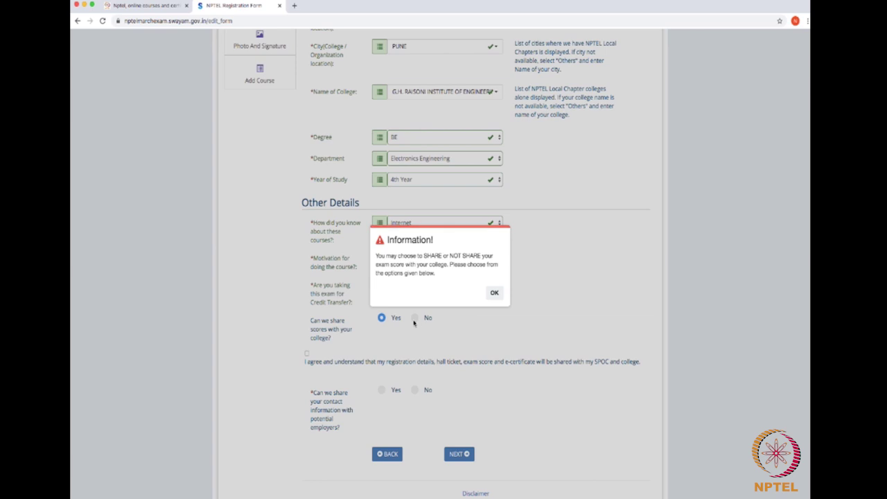
left_click(491, 294)
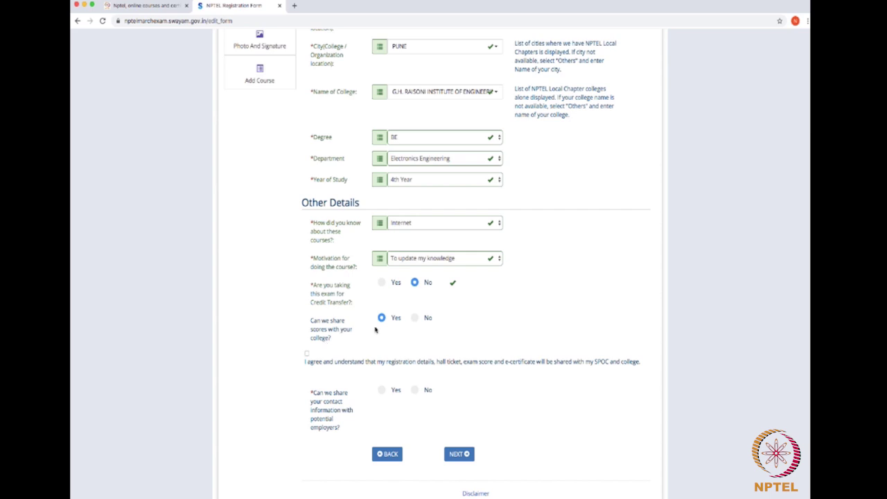
Try the No and Yes answers to sharing scores with the college, acknowledging the notices and ending on No
key("Down")
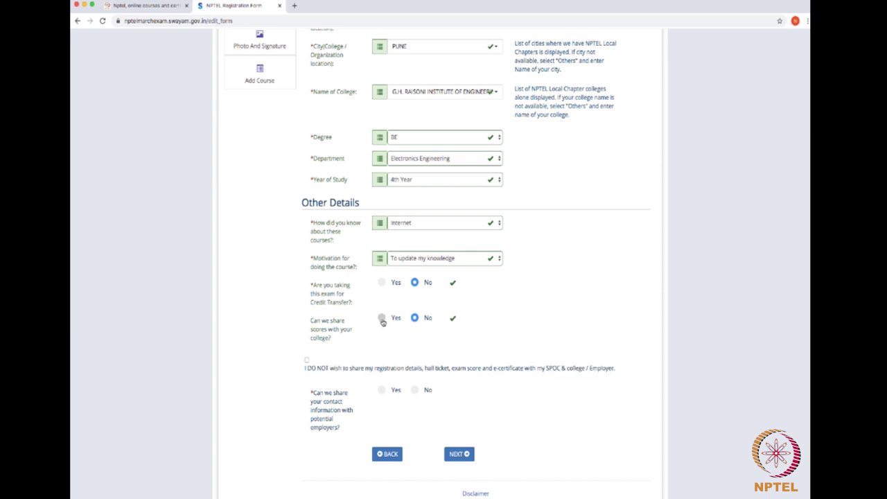
left_click(382, 318)
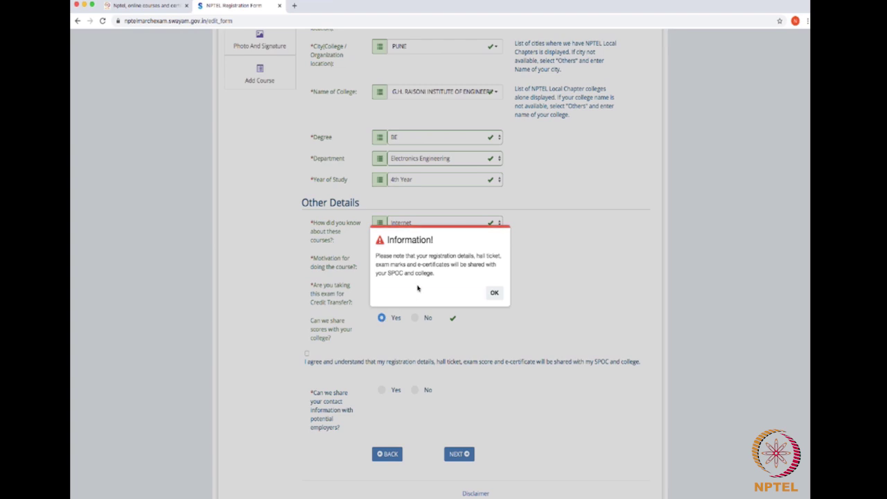
left_click(490, 294)
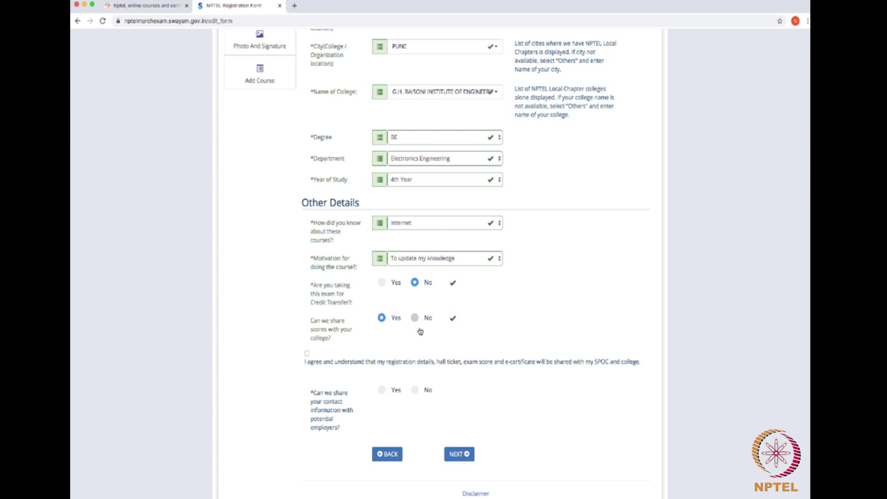
left_click(414, 317)
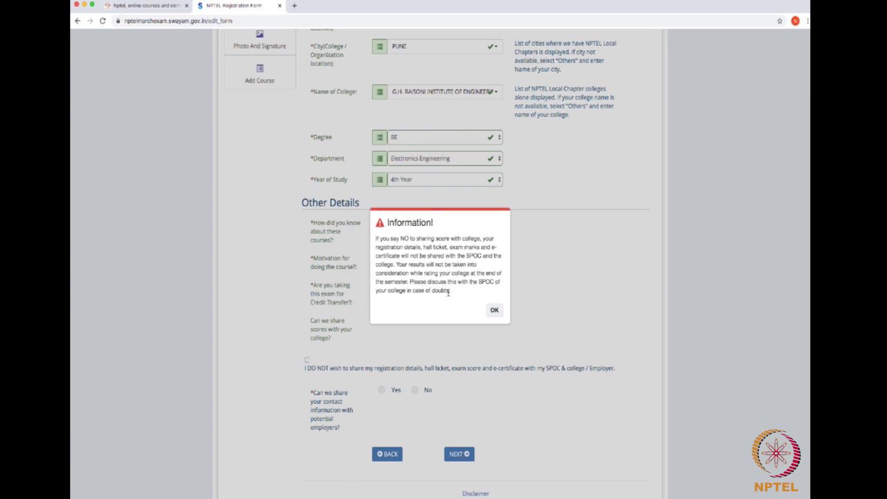
left_click(494, 310)
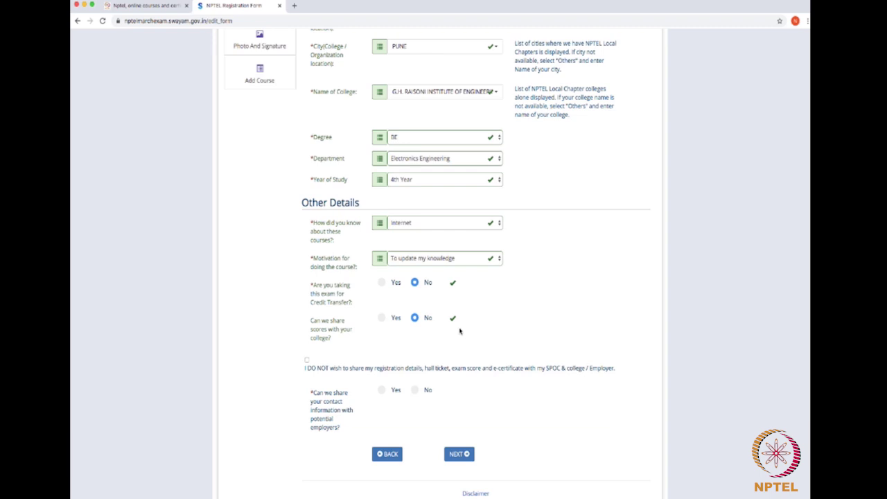
Set the score-sharing answer to Yes, acknowledge the notice and accept the declaration on sharing details with the SPOC and college
left_click(380, 320)
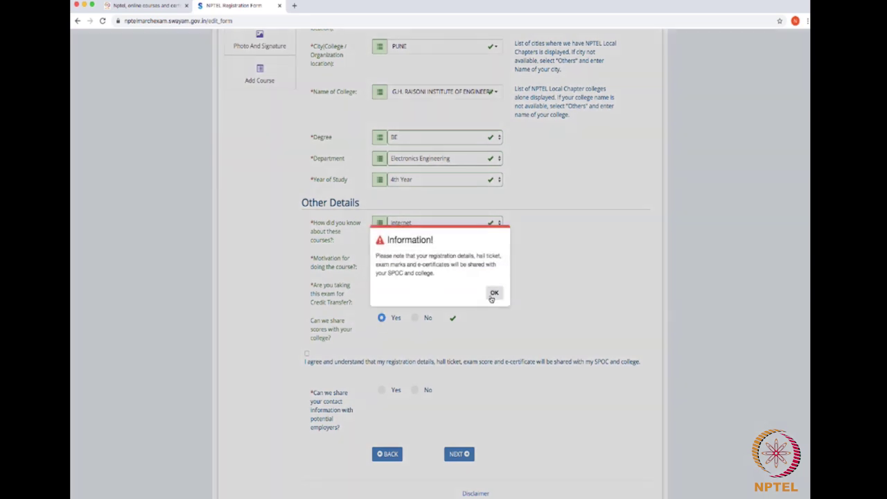
left_click(494, 294)
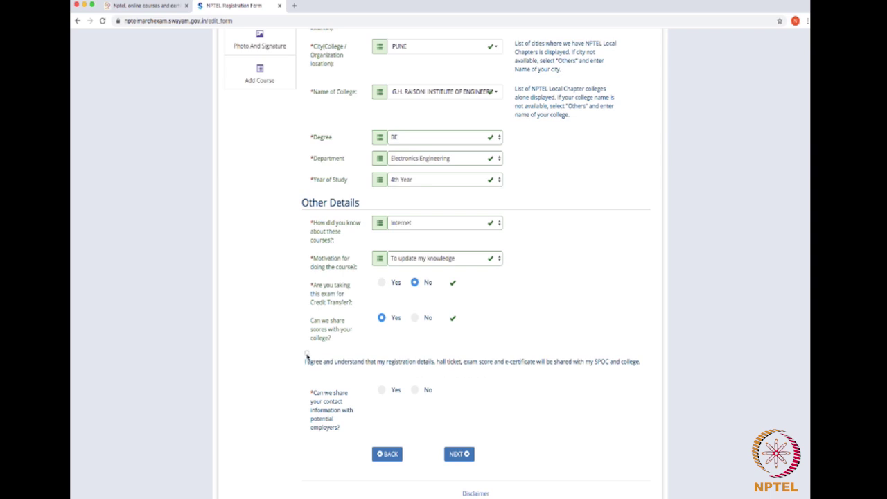
left_click(307, 353)
Answer Yes to sharing contact information with potential employers and check the completed college details
left_click(382, 391)
scroll(546, 426, "down", 1)
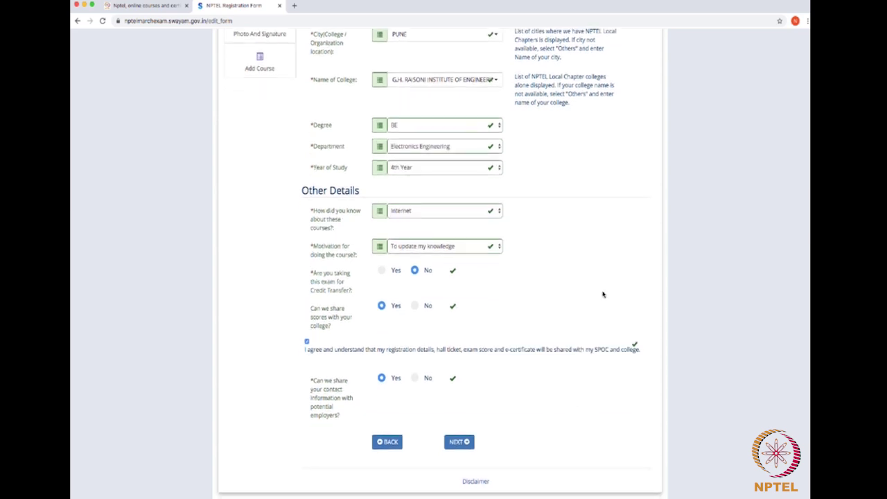
scroll(603, 298, "up", 1)
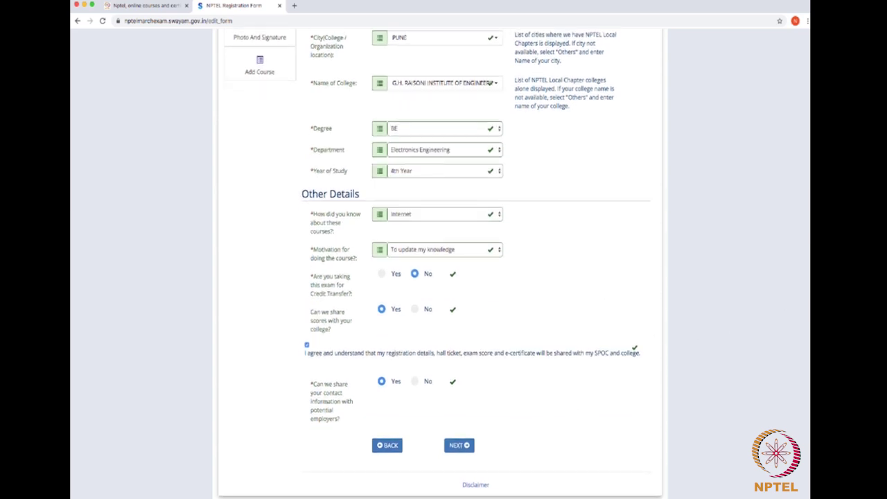
Review the completed college and other details, and proceed to the certificate mailing address section
scroll(517, 192, "up", 5)
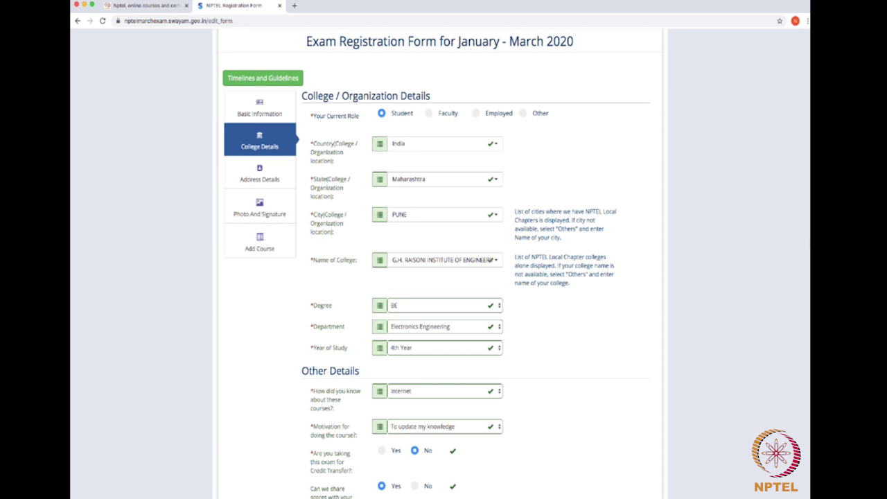
scroll(810, 350, "down", 5)
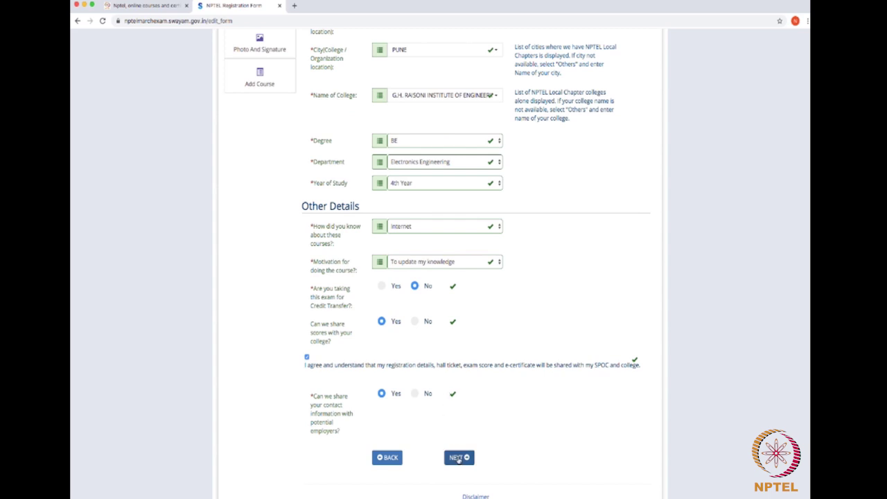
left_click(458, 458)
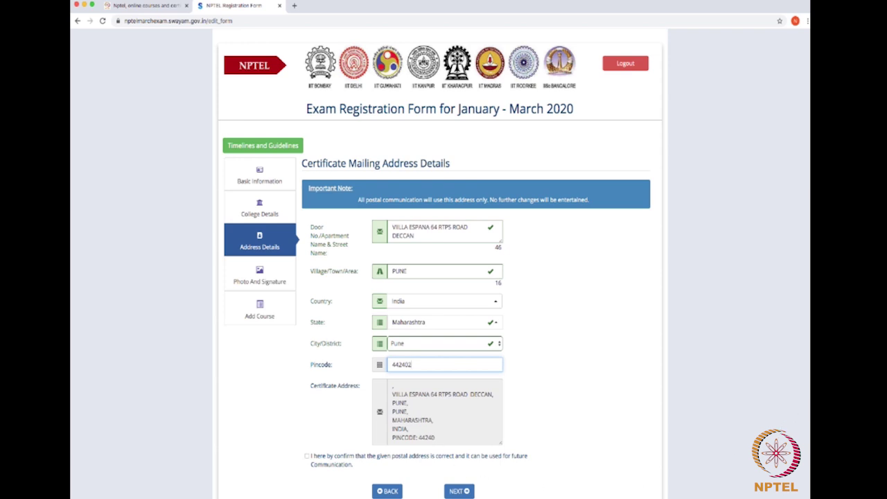
Confirm that the given postal address is correct and continue to the photo and signature upload
scroll(307, 448, "down", 1)
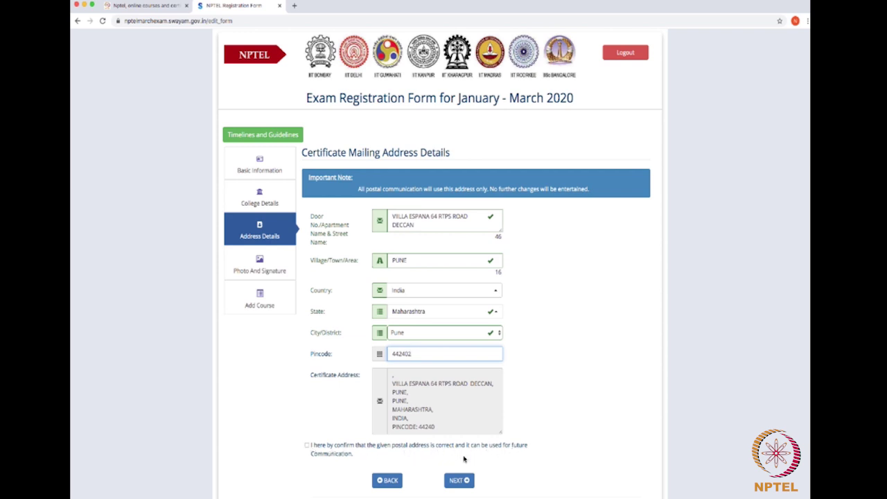
left_click(307, 447)
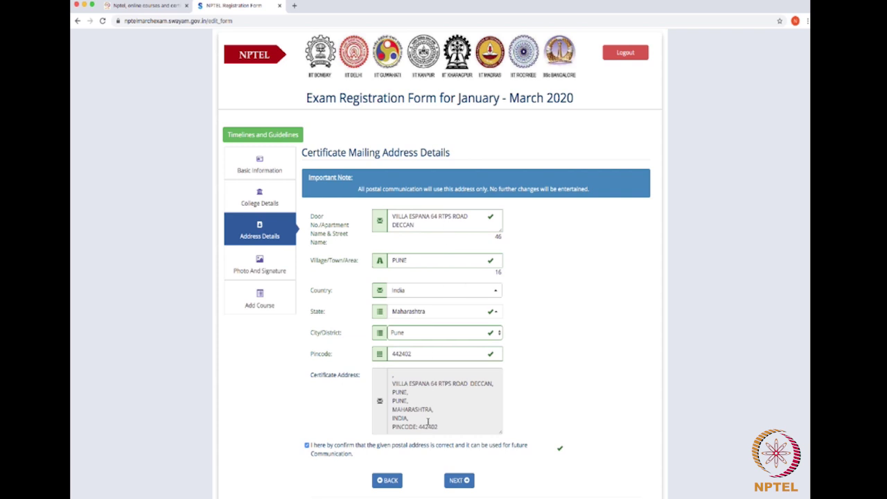
left_click(457, 481)
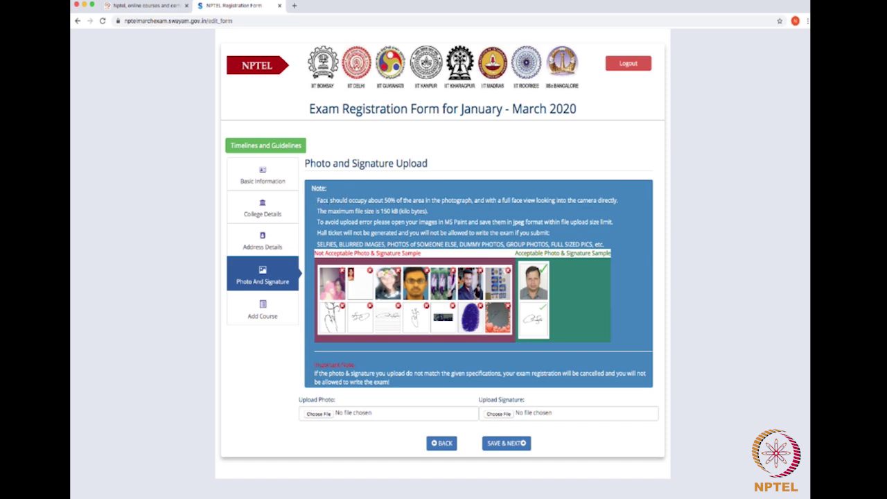
Check the photo requirements, and upload My image.jpg as the photo and My signature - 16Kb.v1 (1).jpg as the signature
left_click_drag(316, 201, 618, 206)
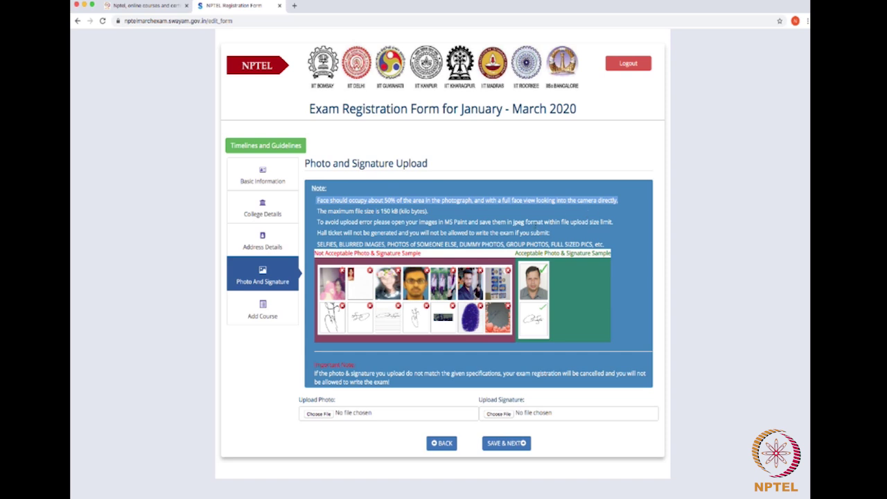
left_click(493, 215)
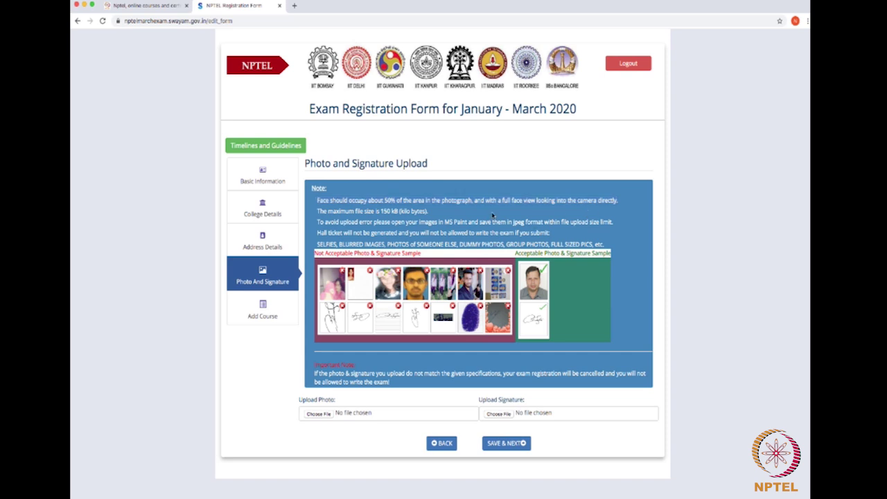
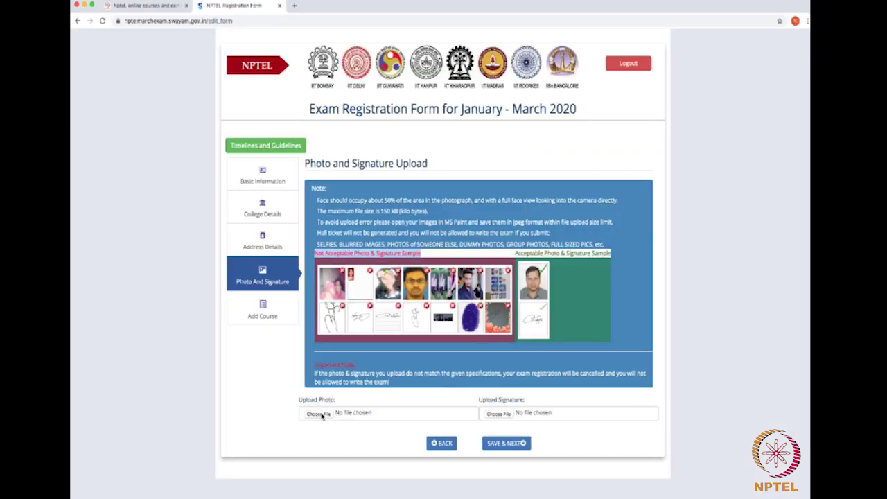
left_click(319, 414)
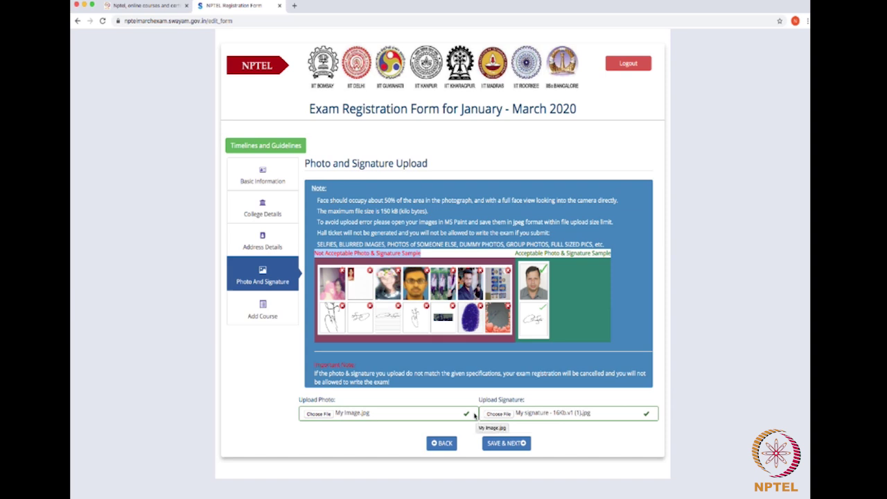
Save and submit the profile information, and proceed to the course details
left_click(502, 447)
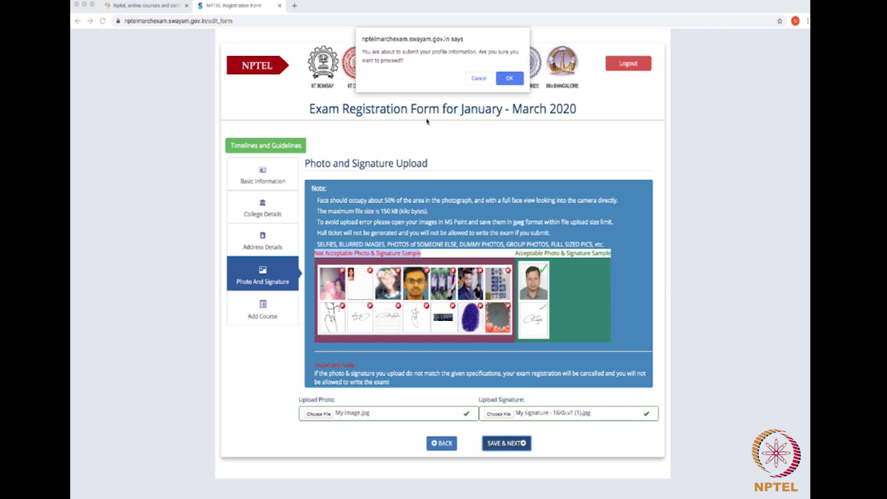
left_click(475, 81)
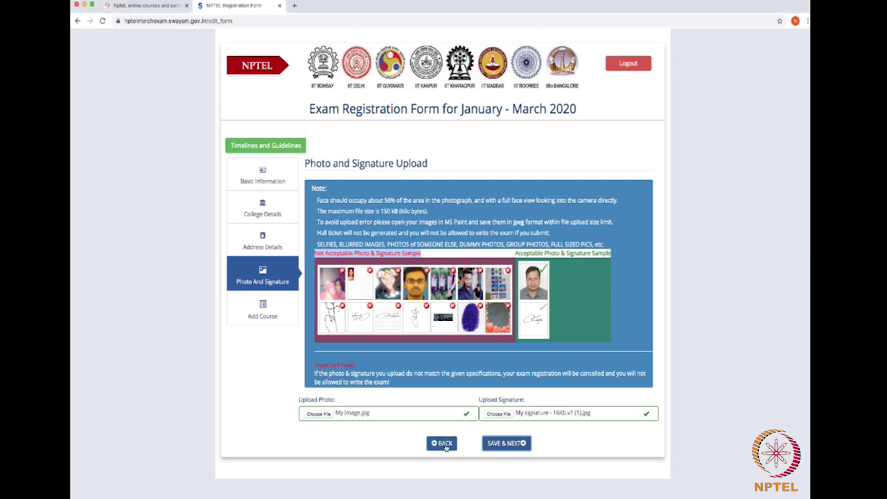
left_click(496, 447)
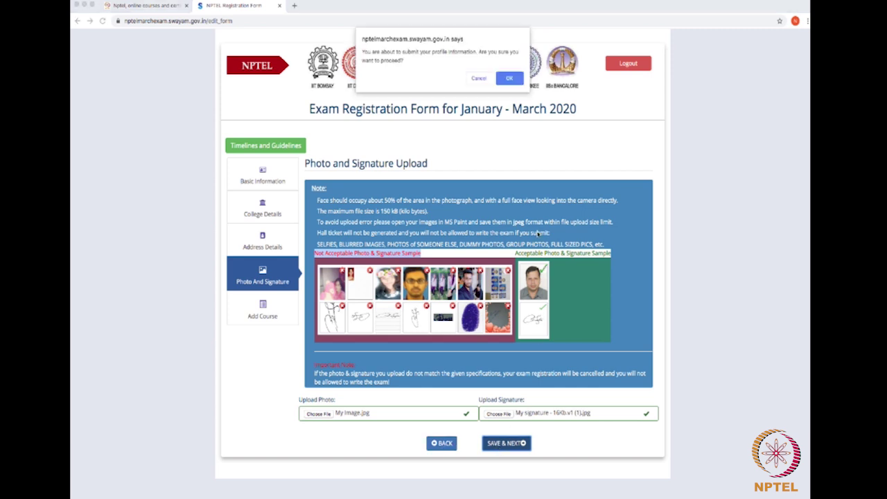
left_click(510, 80)
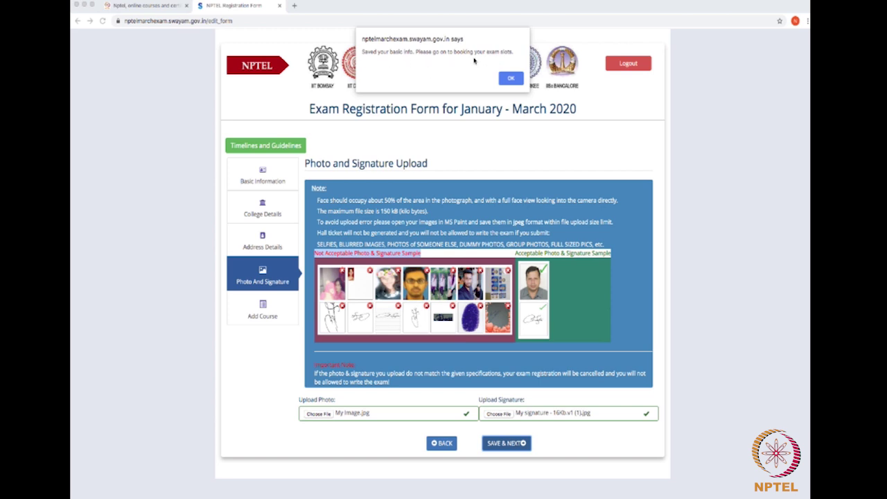
left_click(512, 79)
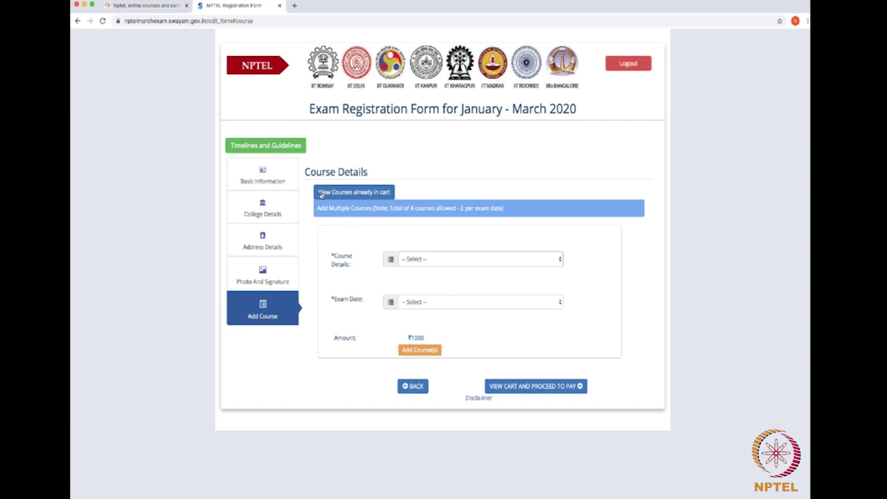
Choose the Analog Circuits course with exam date 2020-03-29 and the Morning Session
left_click_drag(311, 168, 366, 173)
left_click(373, 176)
left_click(434, 258)
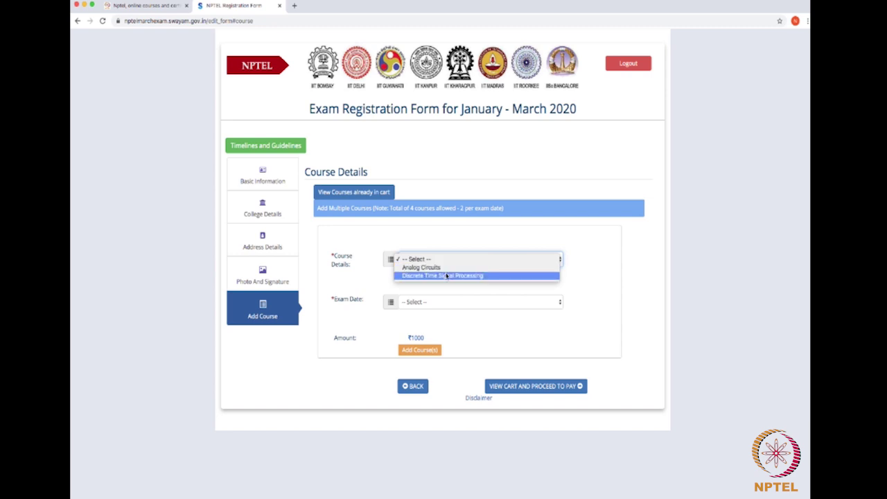
left_click(443, 267)
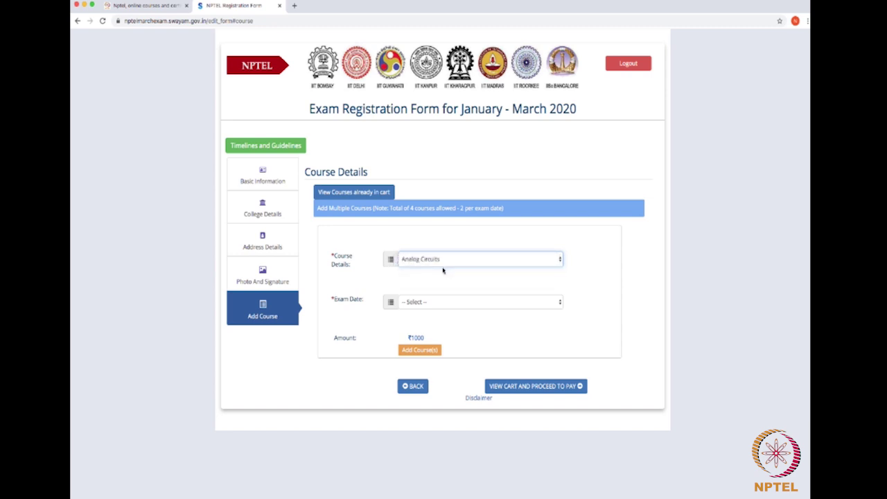
left_click(448, 308)
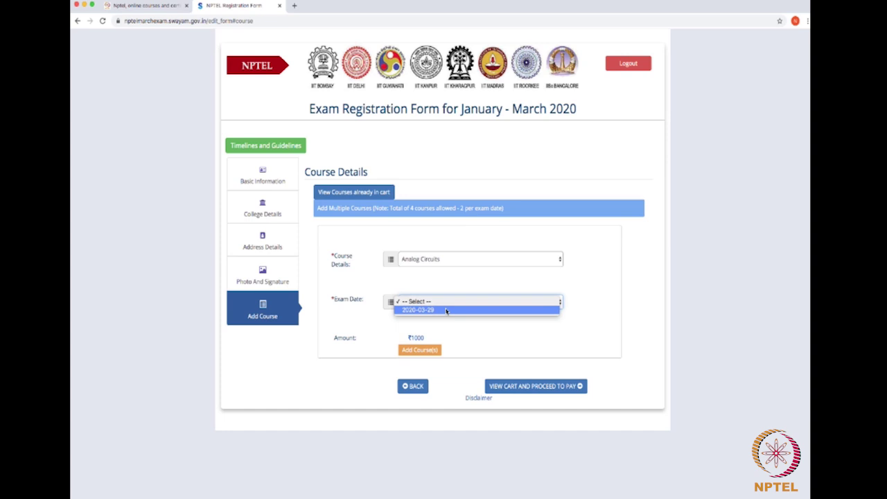
left_click(445, 312)
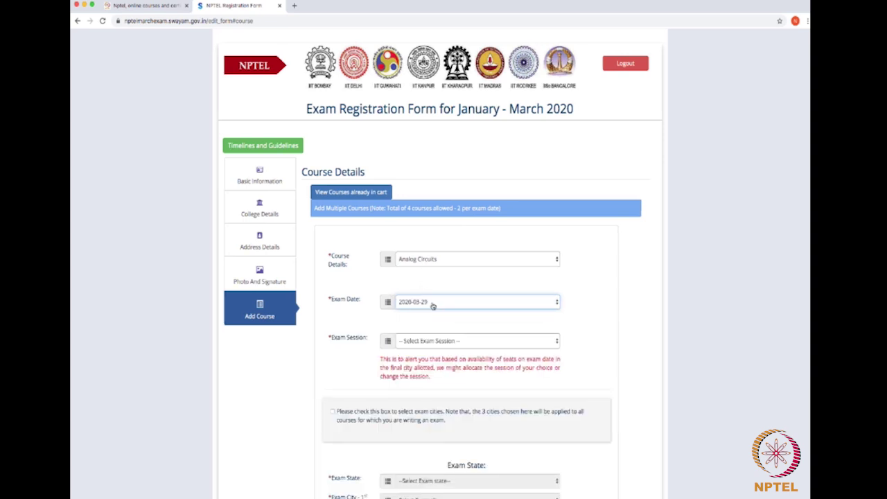
left_click(420, 343)
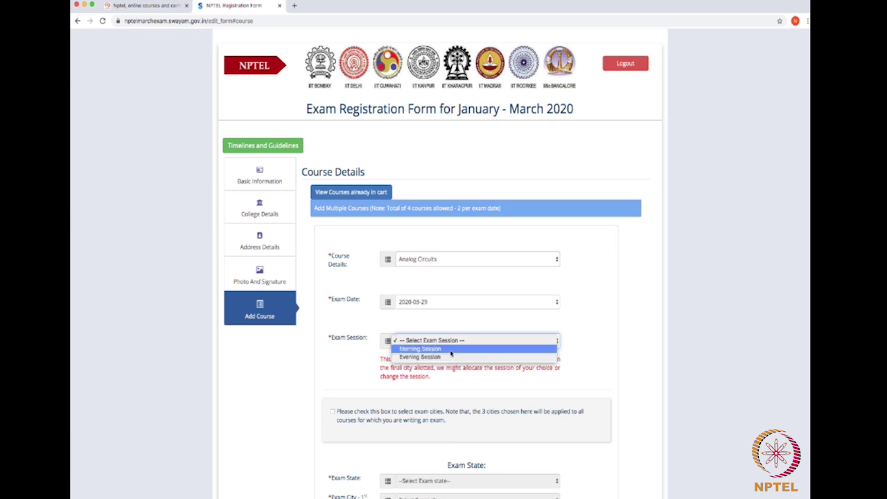
left_click(416, 349)
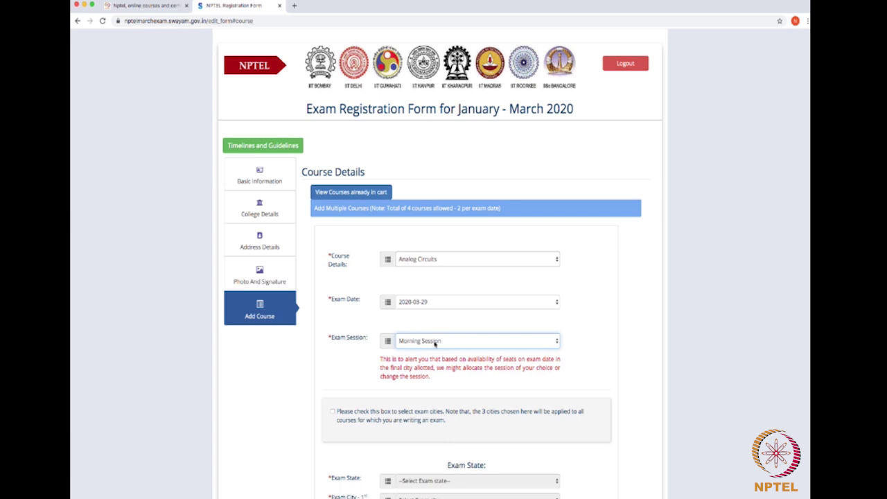
Enable exam city selection and set the first choice to Pune in Maharashtra
scroll(435, 343, "down", 4)
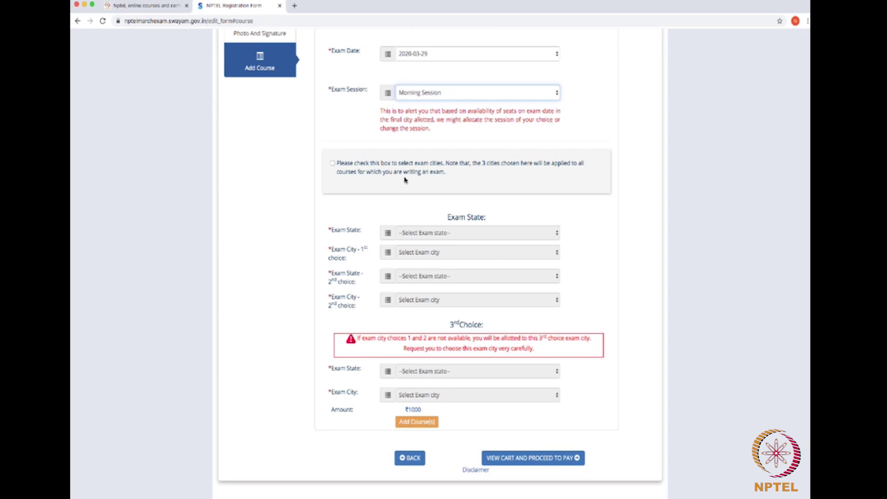
left_click(331, 165)
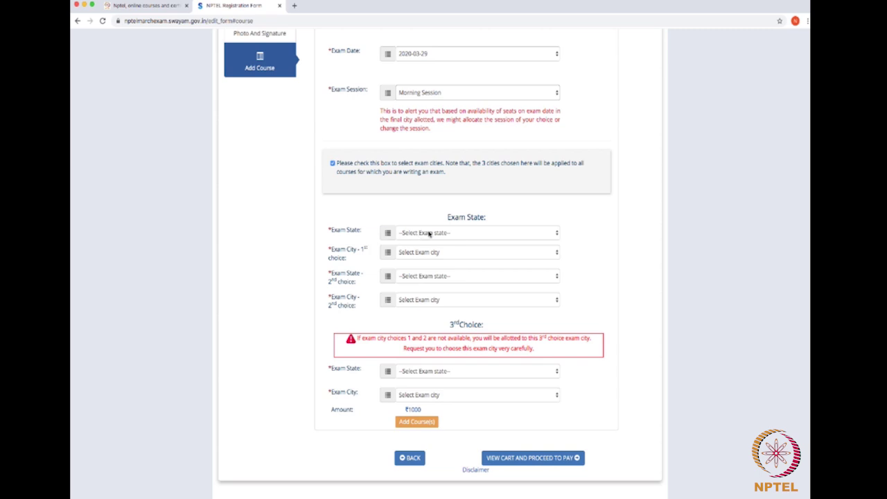
left_click(427, 234)
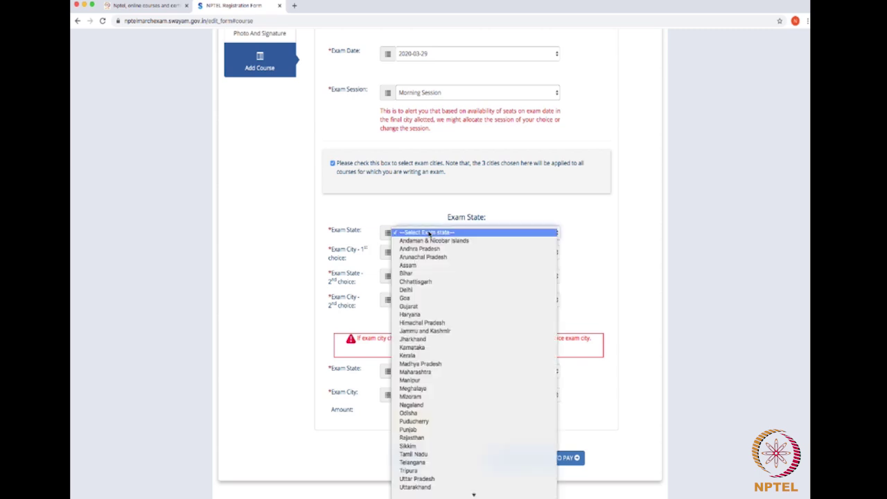
left_click(470, 375)
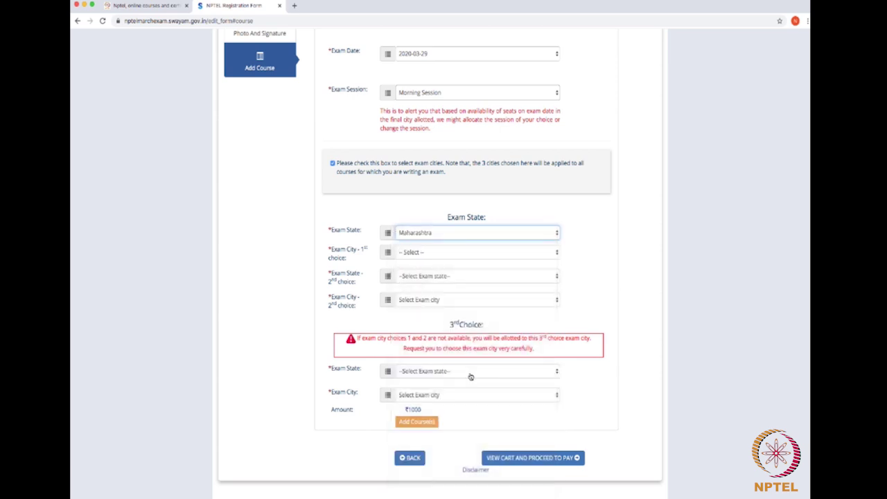
left_click(468, 251)
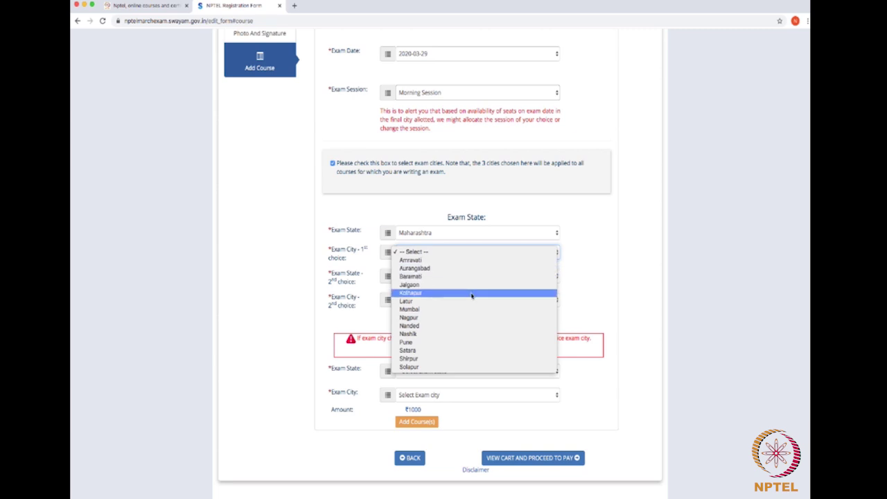
left_click(467, 343)
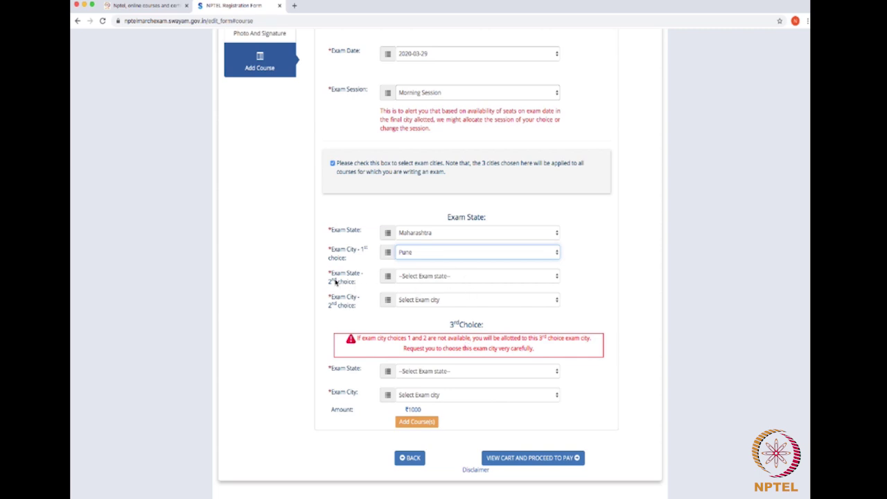
Set the second-choice exam state to Maharashtra and its exam city to Nagpur
left_click(440, 278)
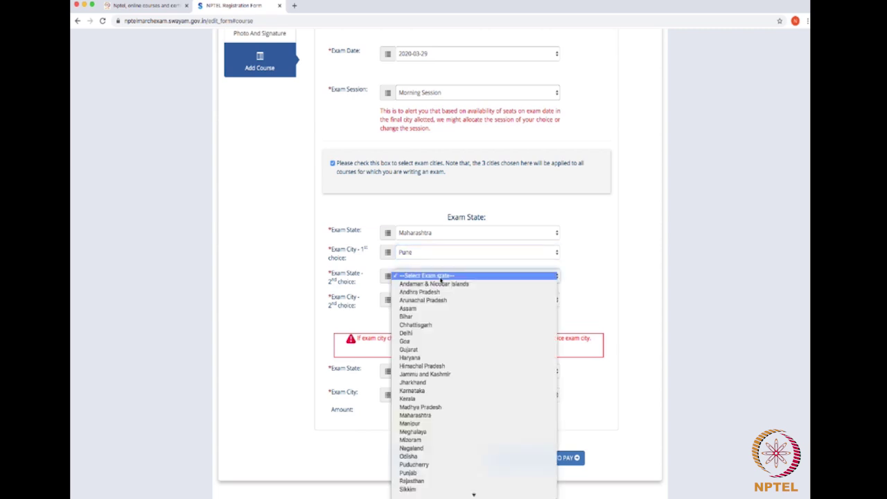
left_click(433, 415)
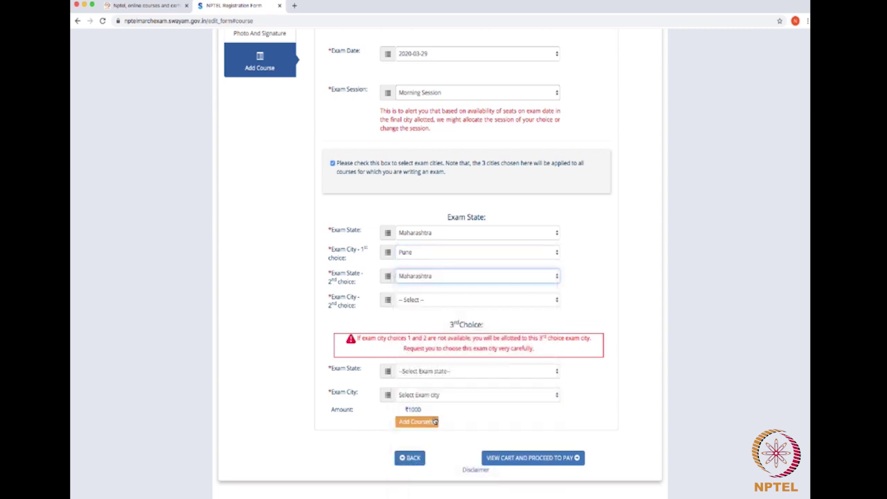
left_click(431, 302)
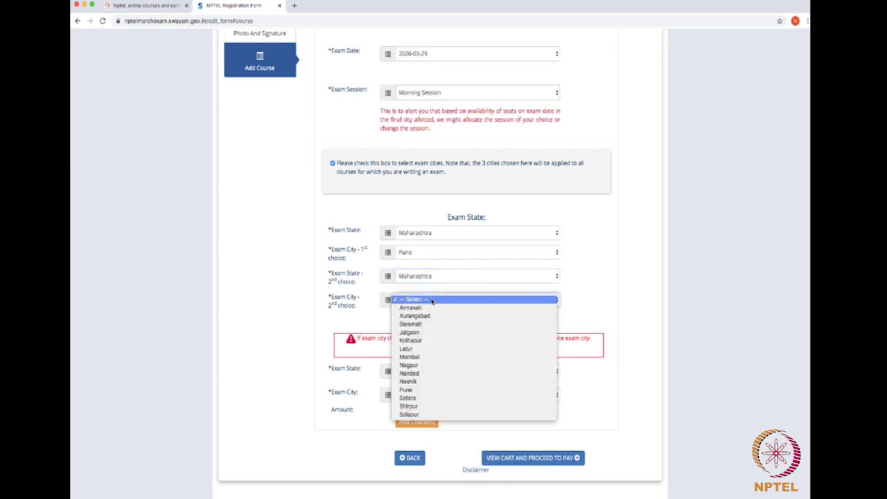
left_click(424, 365)
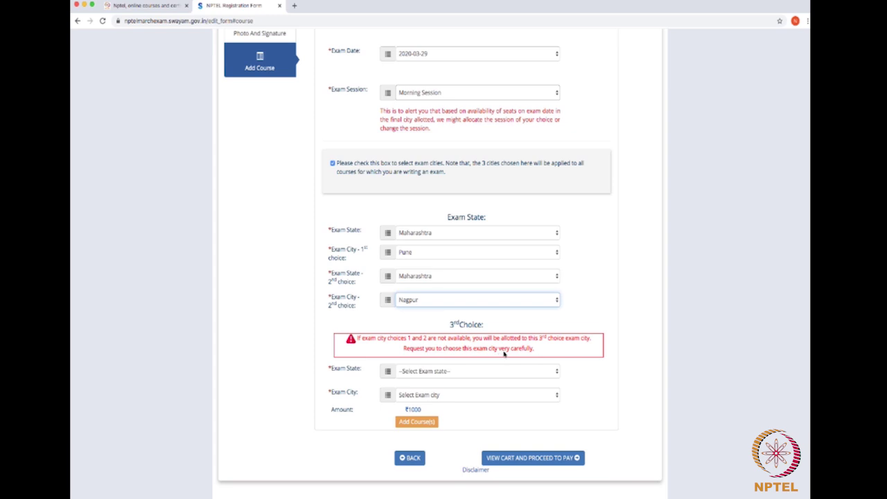
Set the third-choice exam state to Maharashtra and its exam city to Pune
key("Tab")
key("Tab")
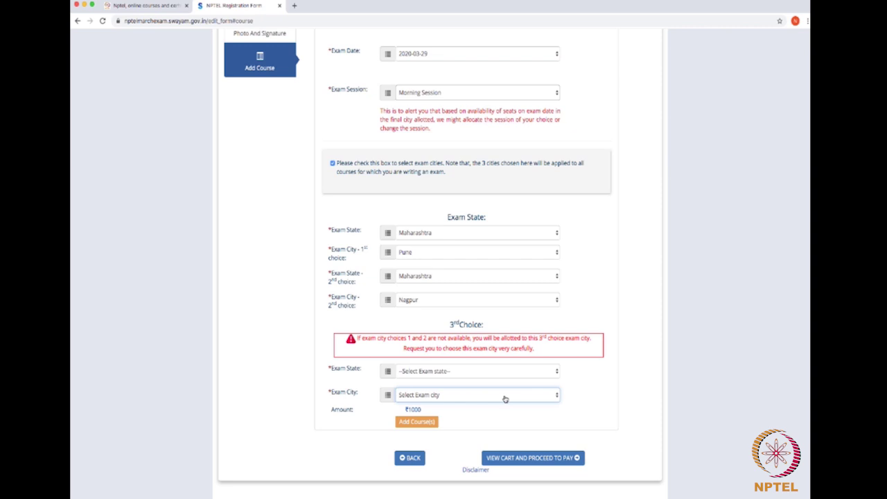
left_click(499, 370)
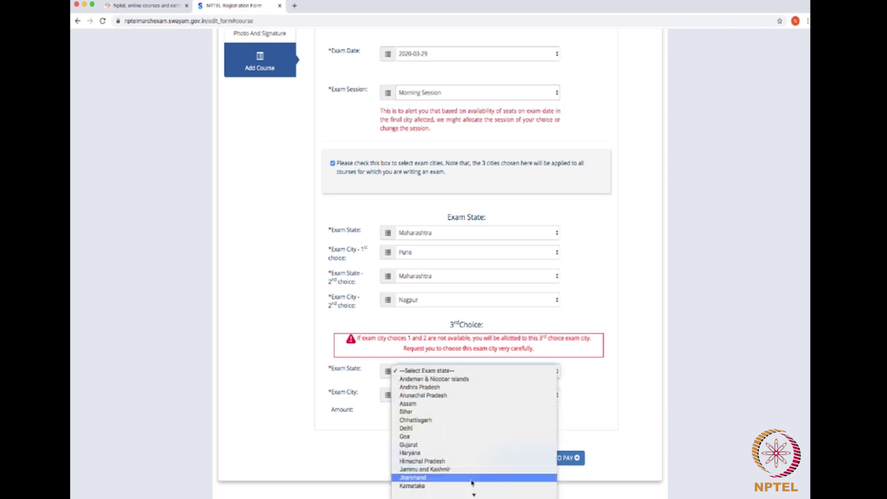
scroll(473, 457, "down", 3)
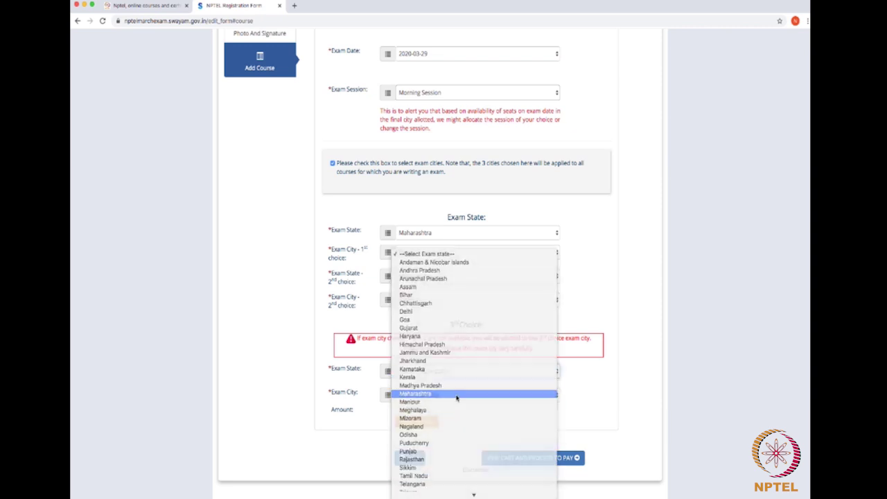
left_click(459, 396)
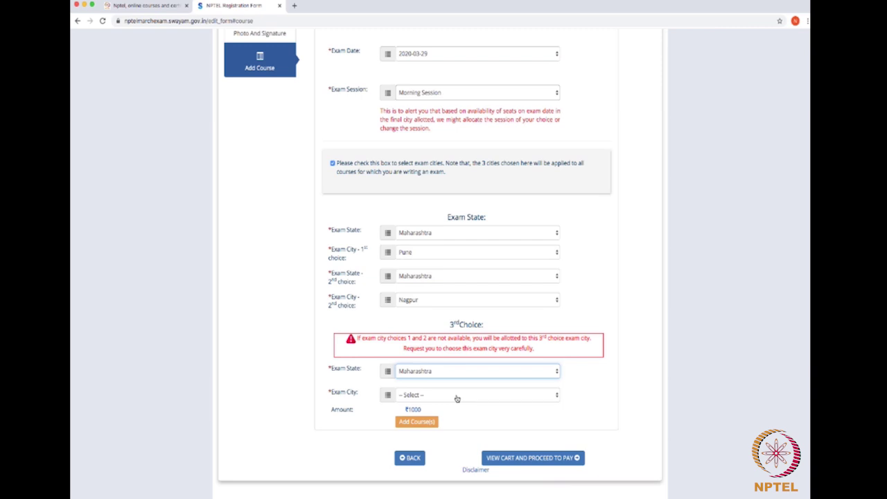
left_click(456, 396)
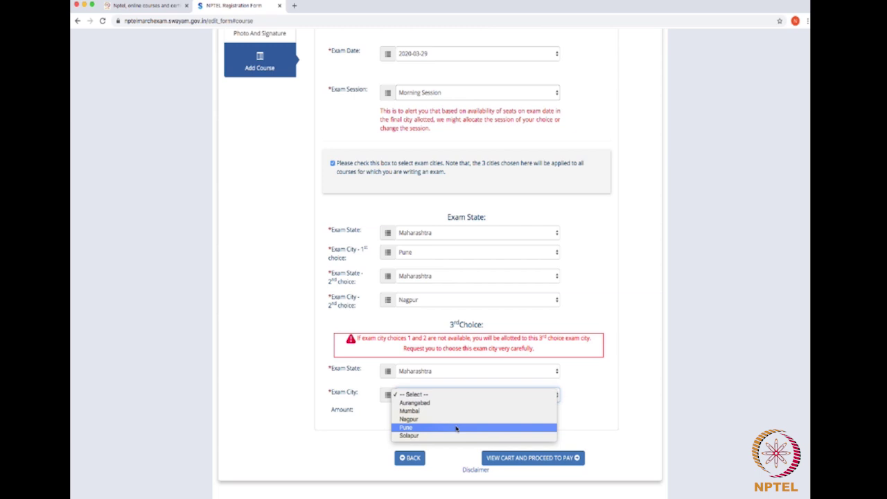
left_click(456, 428)
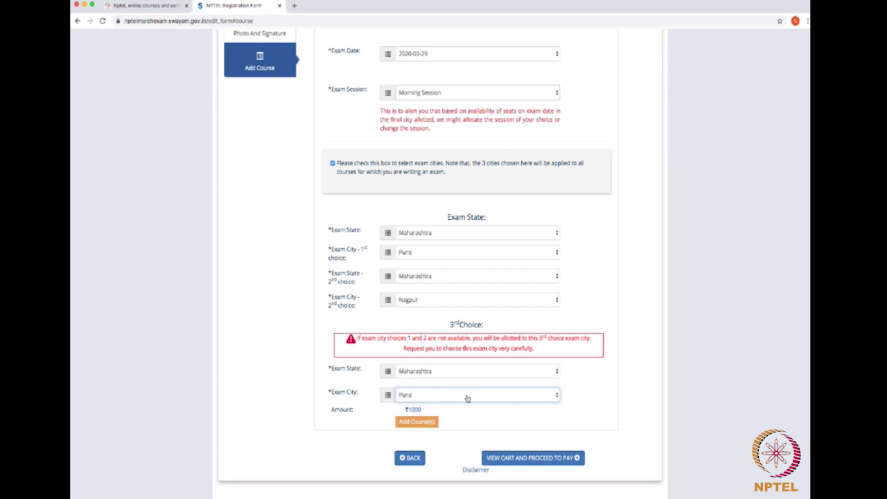
Add the Analog Circuits course to the cart and review its entry in the unpaid course list
left_click(415, 424)
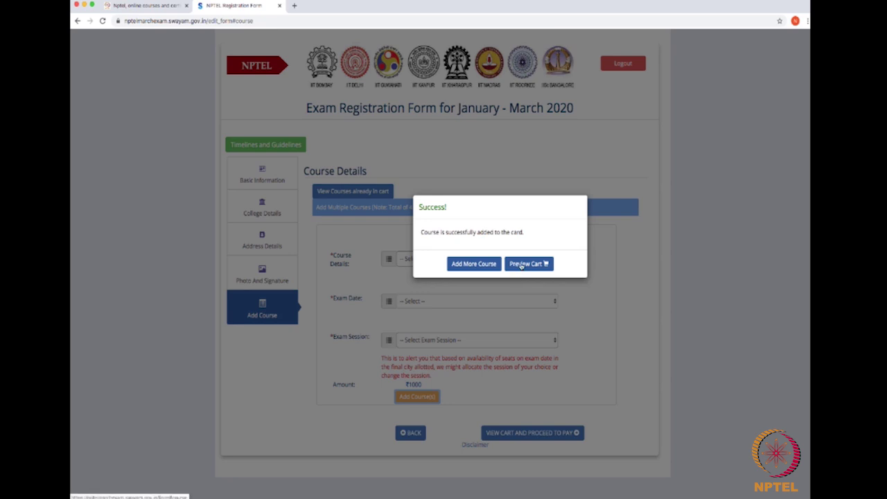
left_click(522, 264)
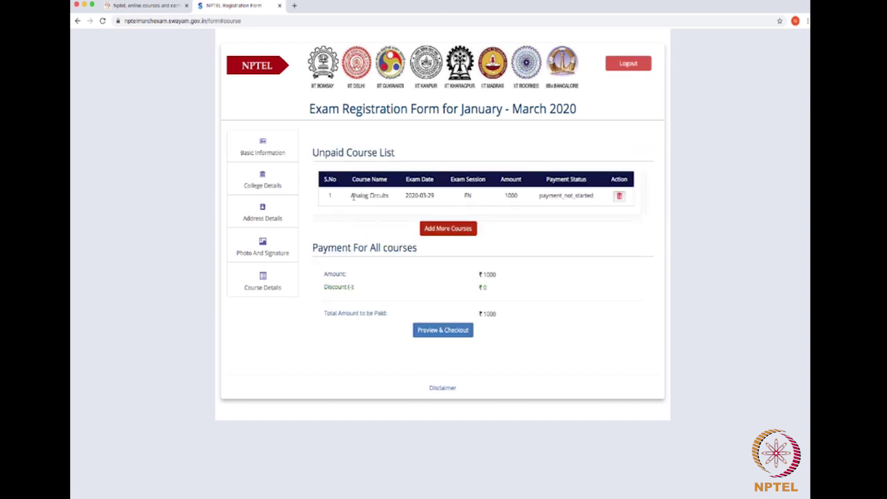
left_click_drag(351, 195, 471, 196)
left_click_drag(520, 196, 506, 196)
left_click(525, 205)
left_click_drag(540, 201, 589, 220)
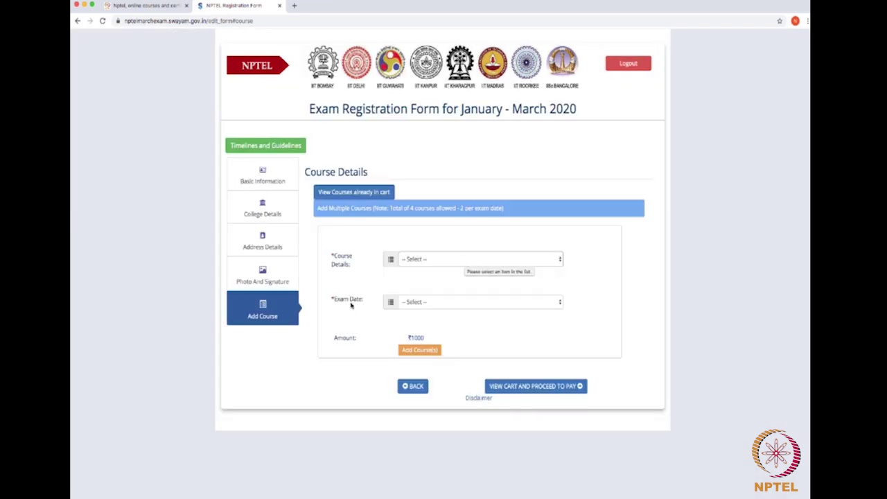
Try to choose the Analog Circuits course again as an additional exam
left_click(452, 260)
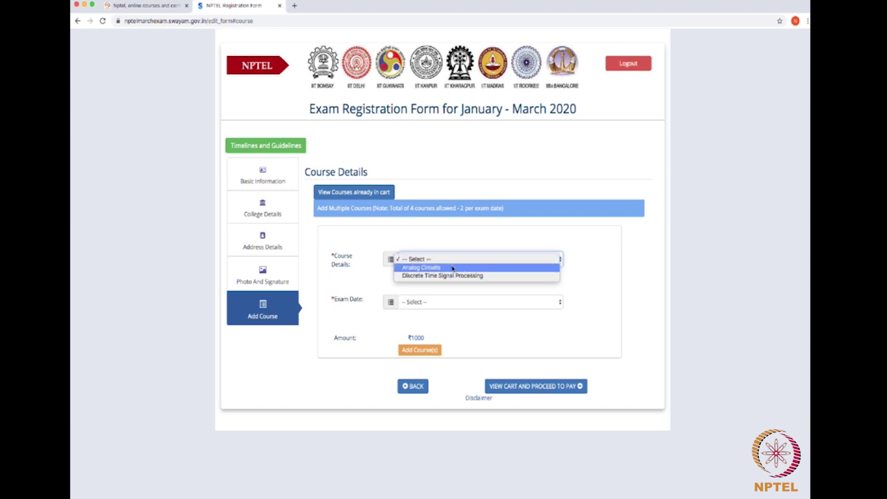
left_click(452, 267)
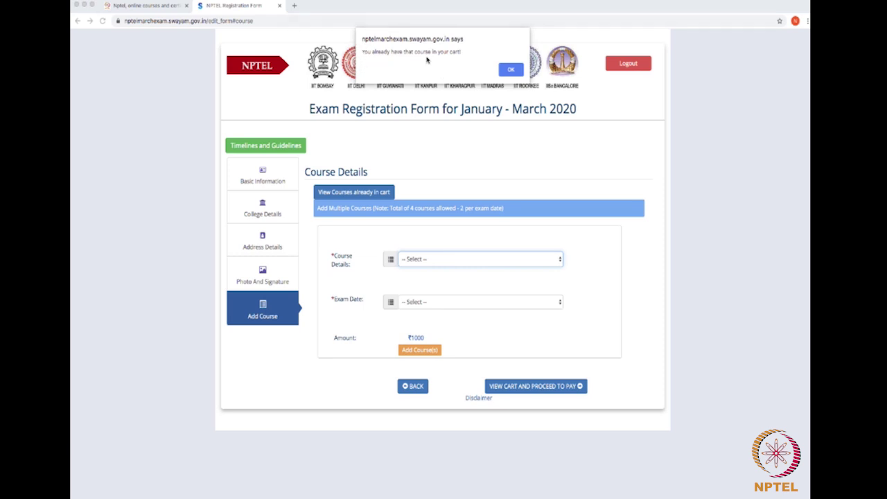
left_click(509, 70)
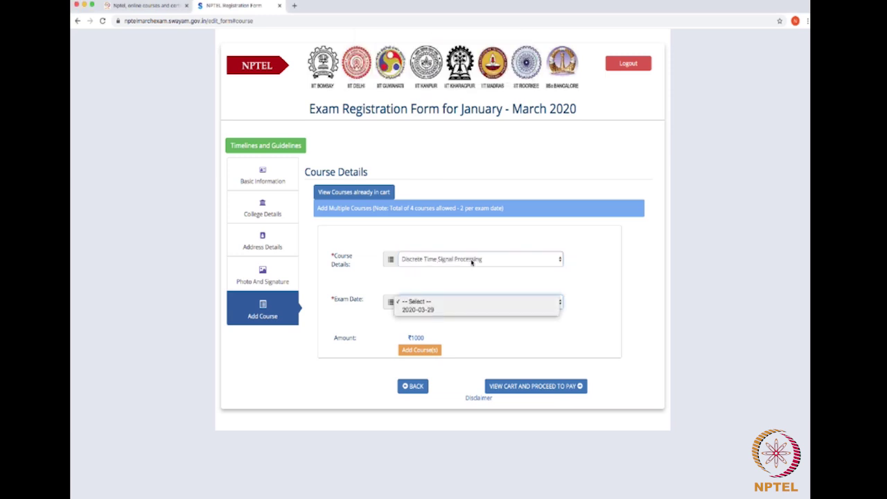
Choose Discrete Time Signal Processing with exam date 2020-03-29, try the Morning Session, and set the session to Evening Session
left_click(453, 310)
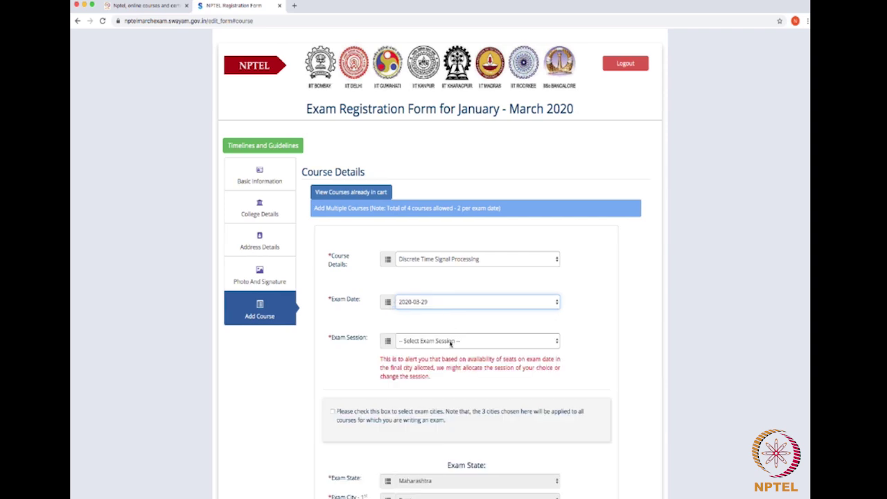
left_click(451, 341)
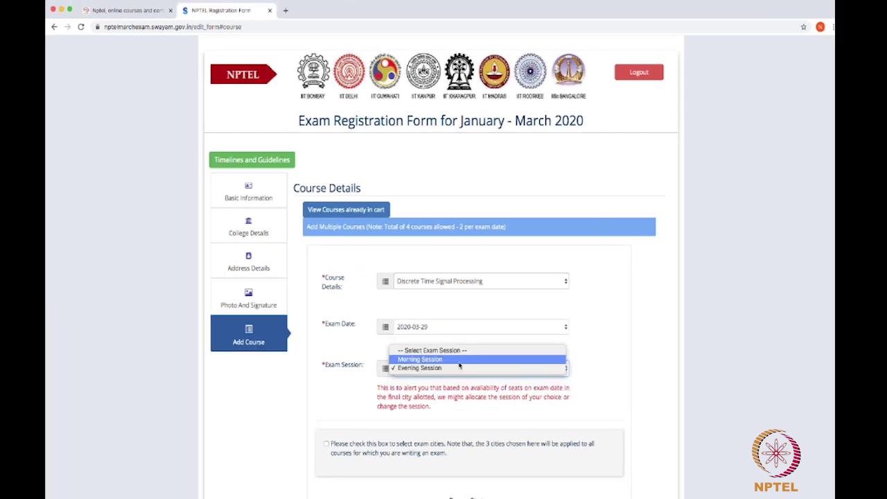
left_click(450, 357)
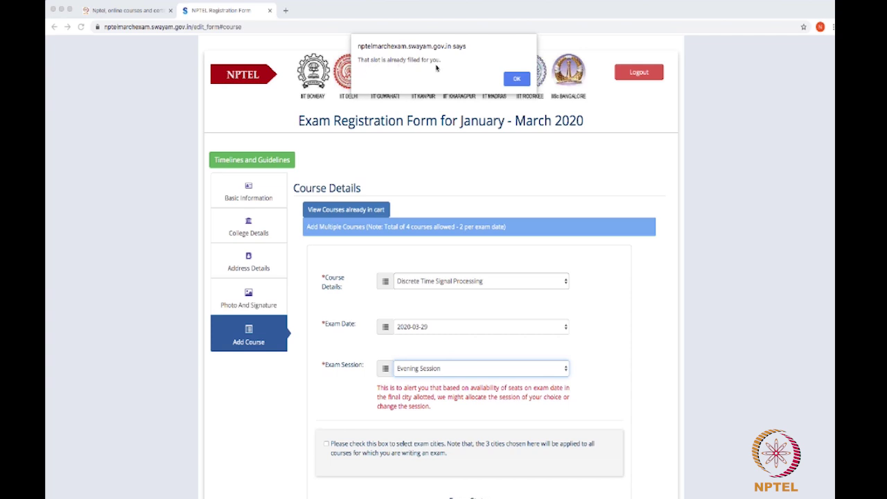
left_click(517, 79)
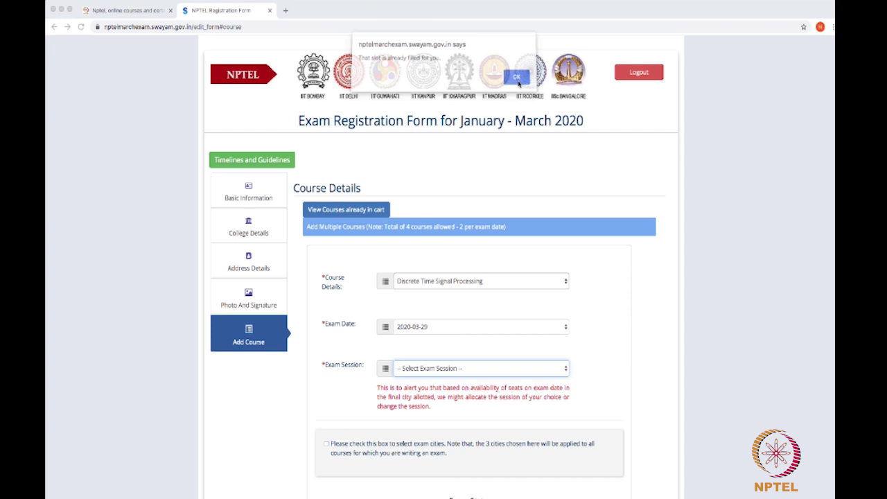
left_click(488, 372)
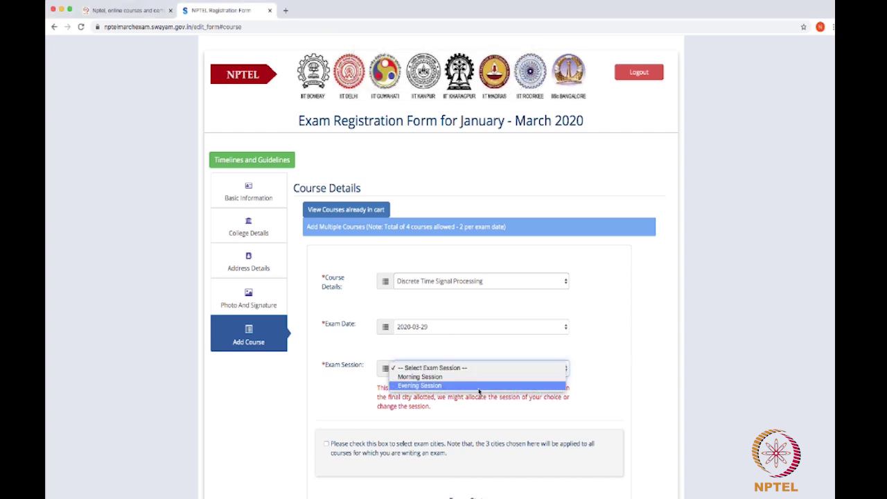
left_click(479, 385)
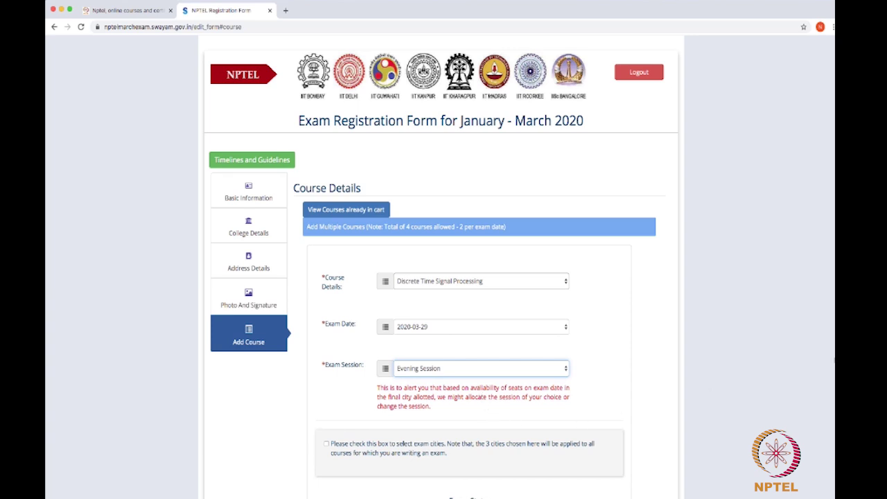
Enable exam city selection for Discrete Time Signal Processing, then add the course and preview the cart with its payment summary
scroll(480, 107, "down", 5)
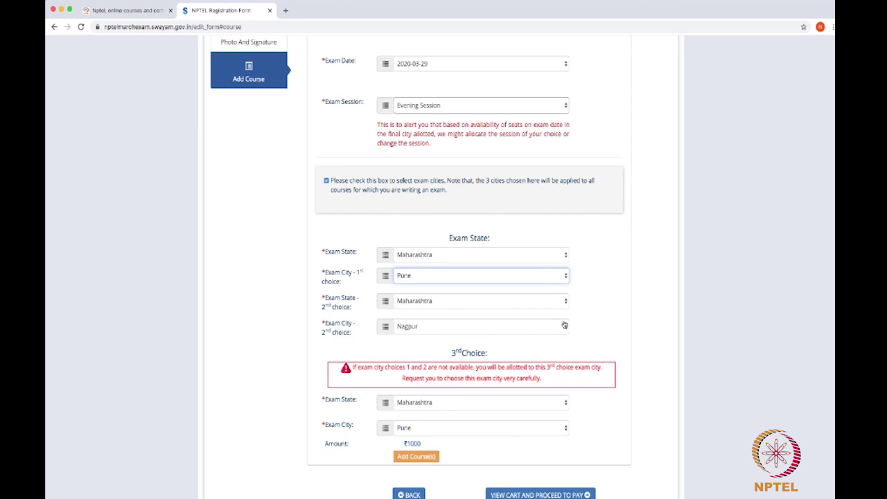
left_click(415, 456)
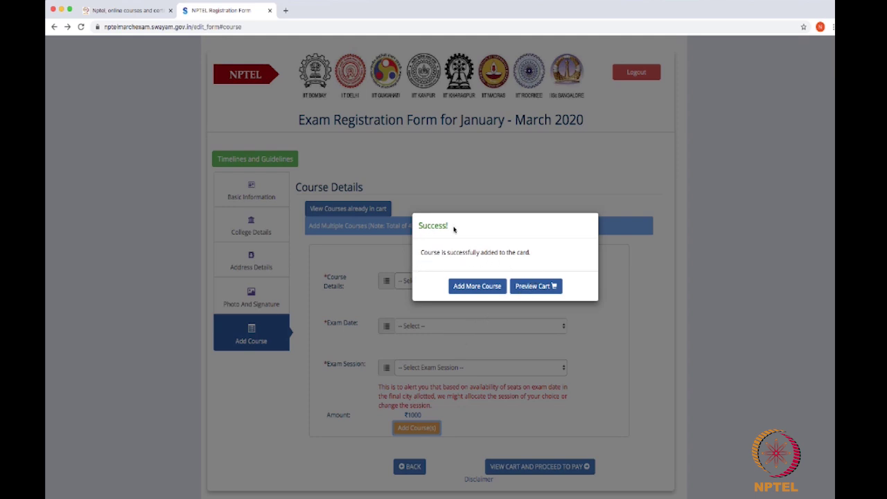
left_click(535, 286)
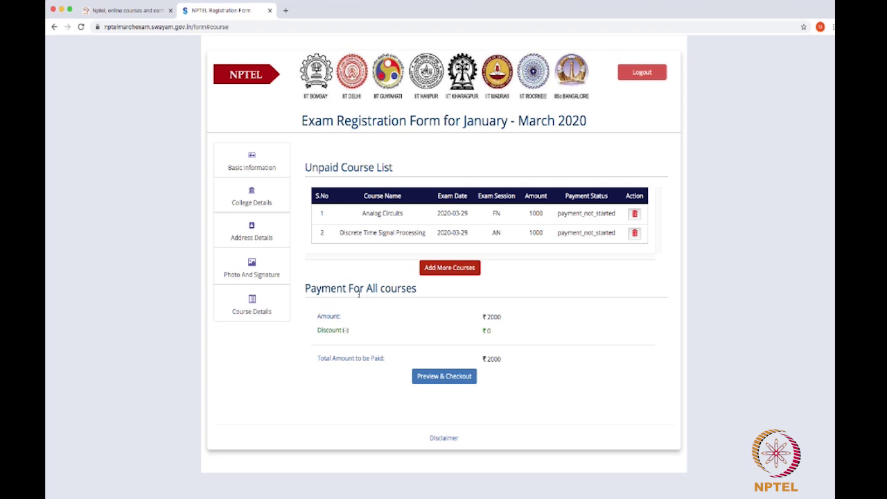
left_click_drag(318, 330, 357, 305)
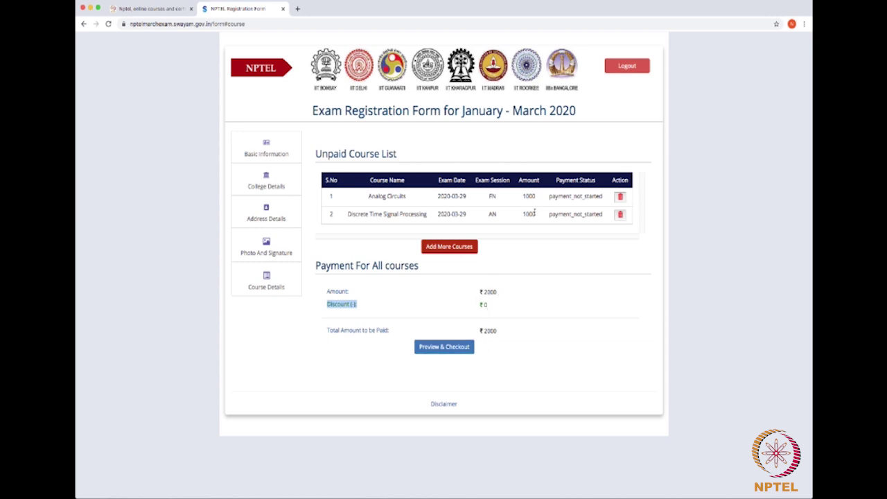
Proceed to the checkout preview and review the personal, college, address, course and payment details
left_click(444, 346)
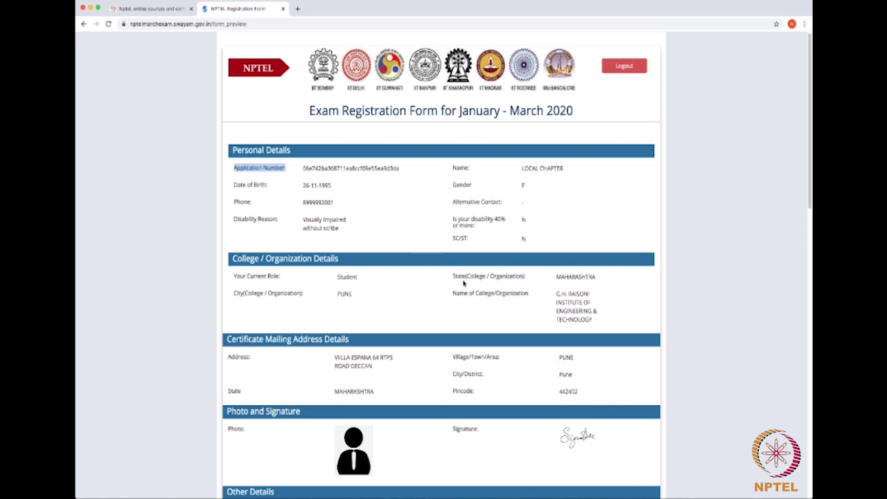
scroll(443, 283, "down", 1)
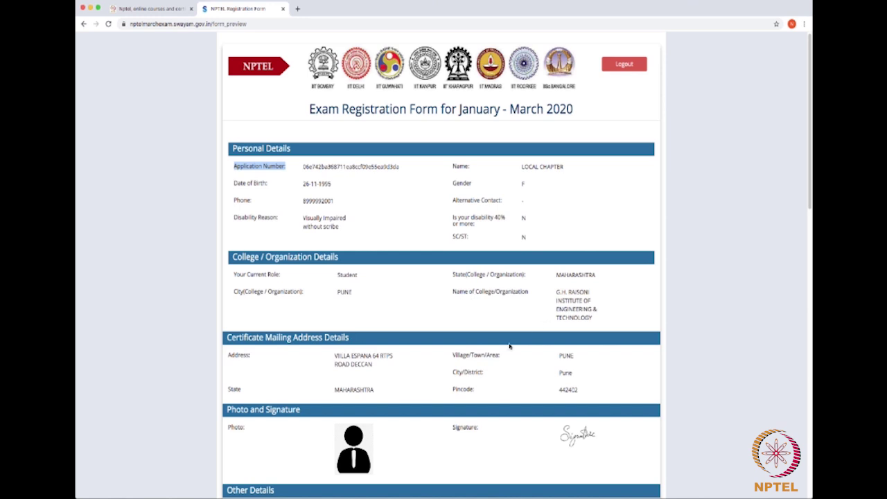
scroll(509, 347, "up", 1)
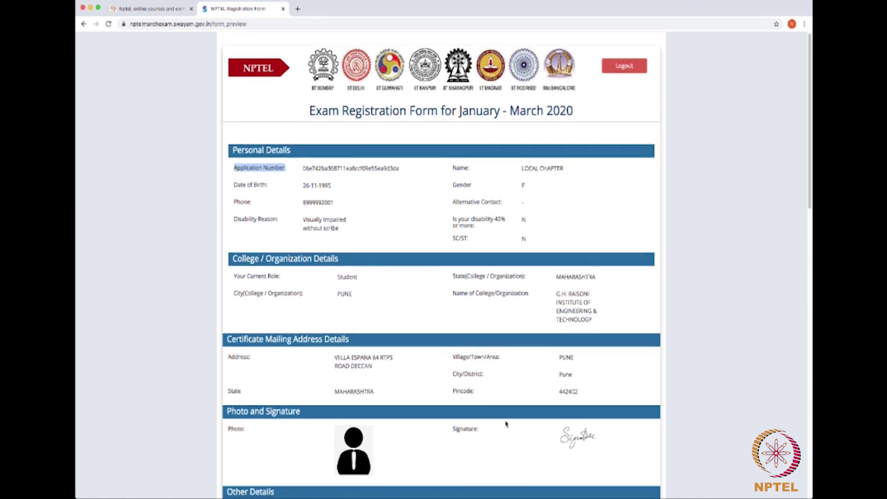
scroll(522, 417, "down", 6)
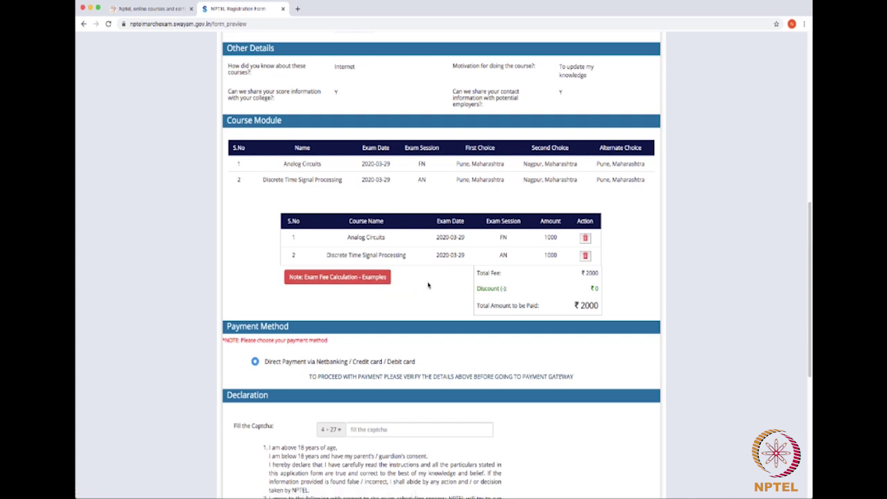
scroll(427, 285, "down", 4)
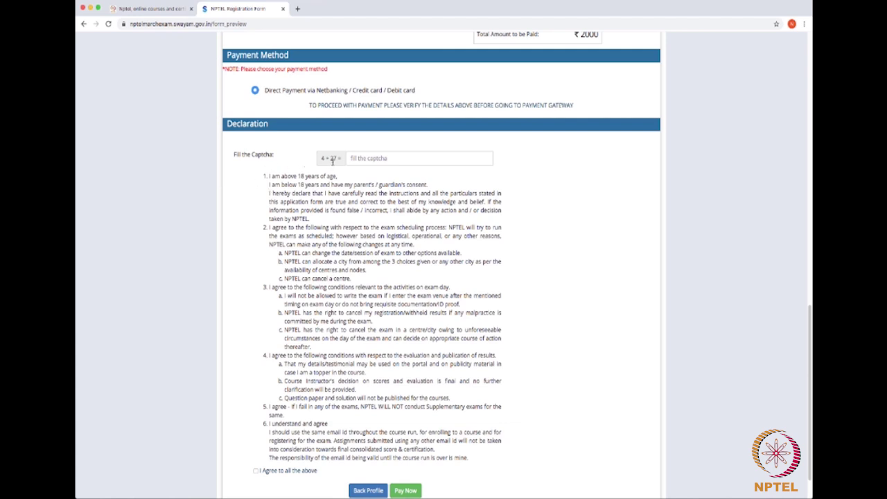
Fill the captcha with 31 and agree to all the declaration terms
left_click(372, 158)
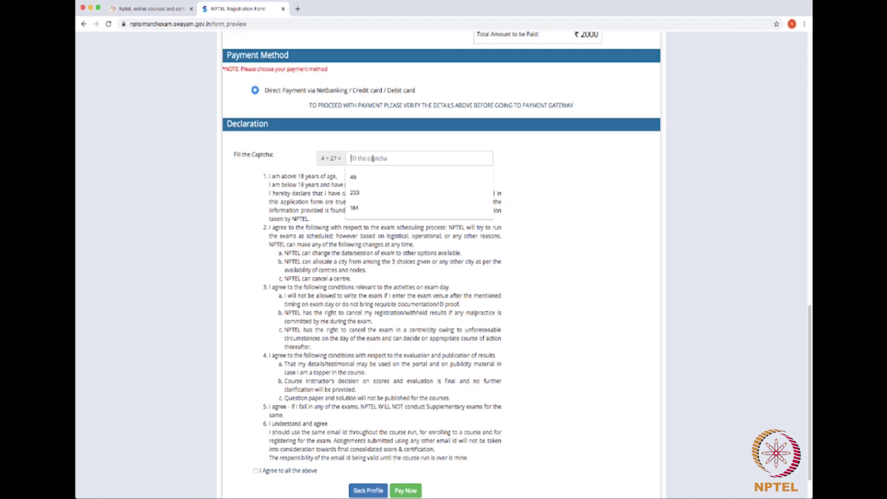
type("31")
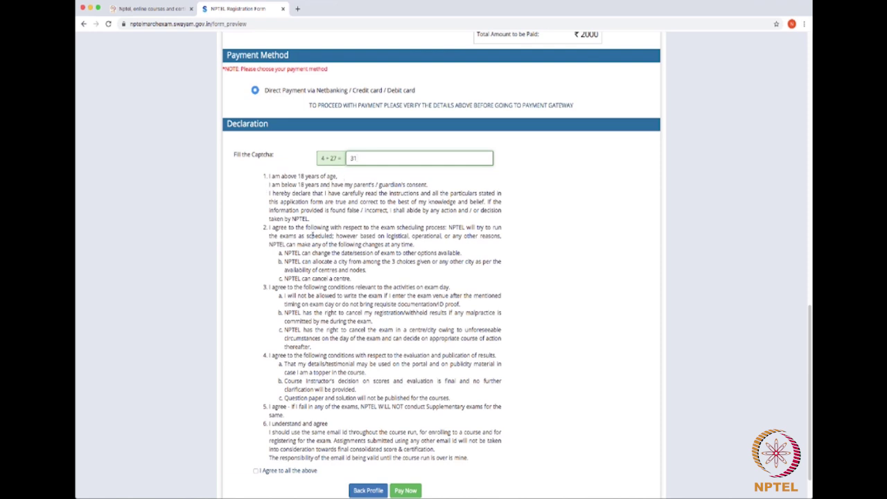
scroll(305, 236, "up", 1)
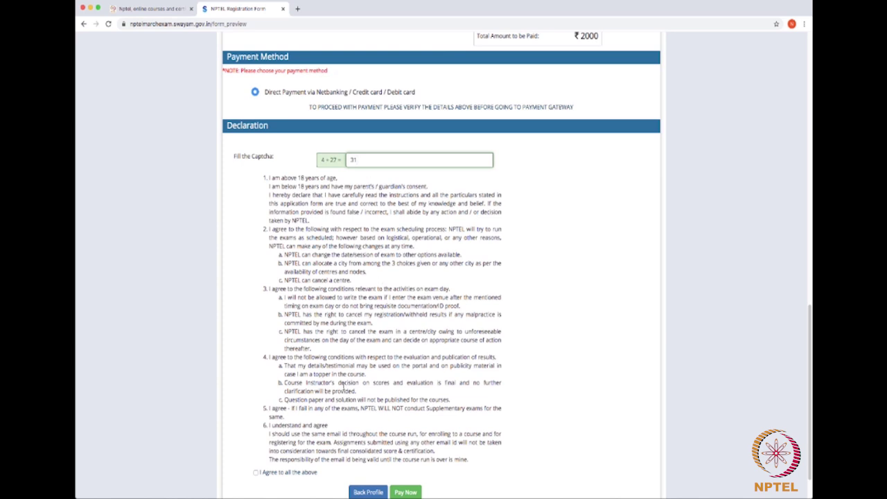
left_click(256, 473)
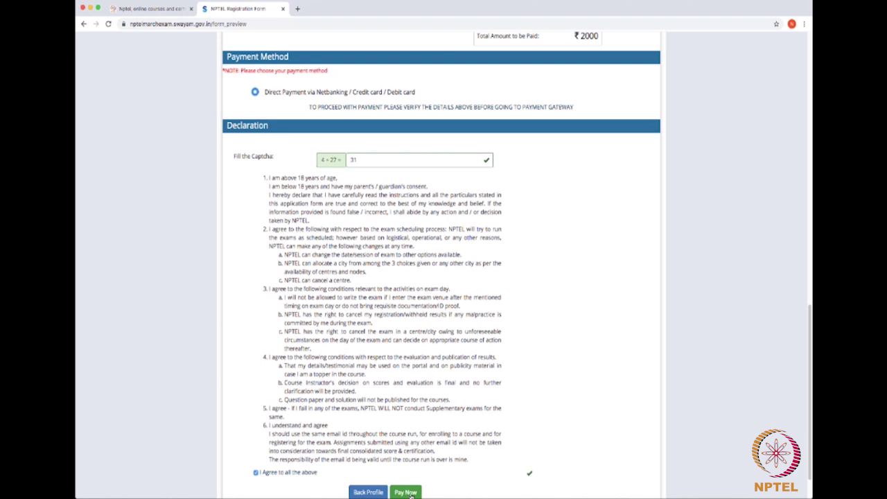
Start the payment and confirm the registration details to reach the payment gateway
left_click(410, 494)
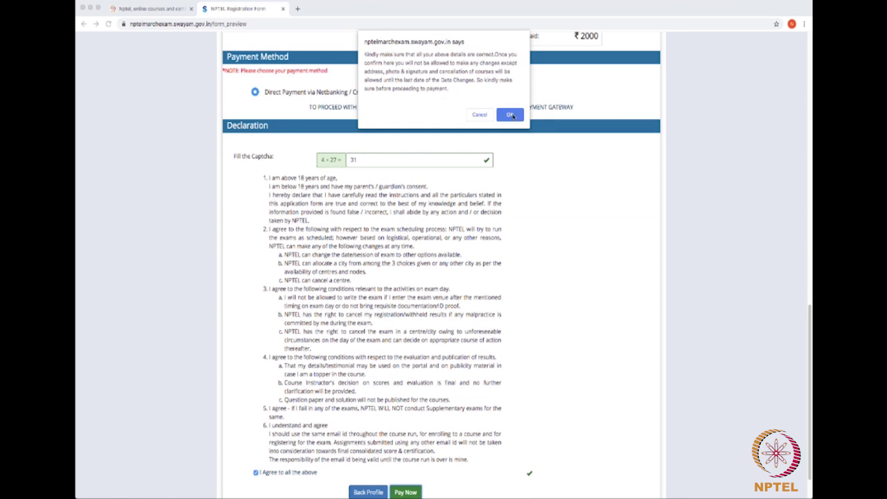
left_click(511, 115)
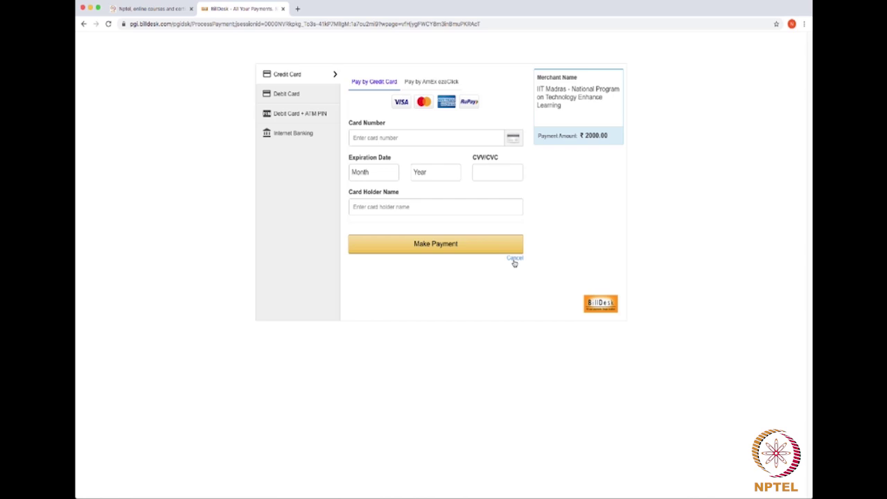
Look at the exam registration links on the NPTEL home page and return to the BillDesk payment page
left_click(166, 9)
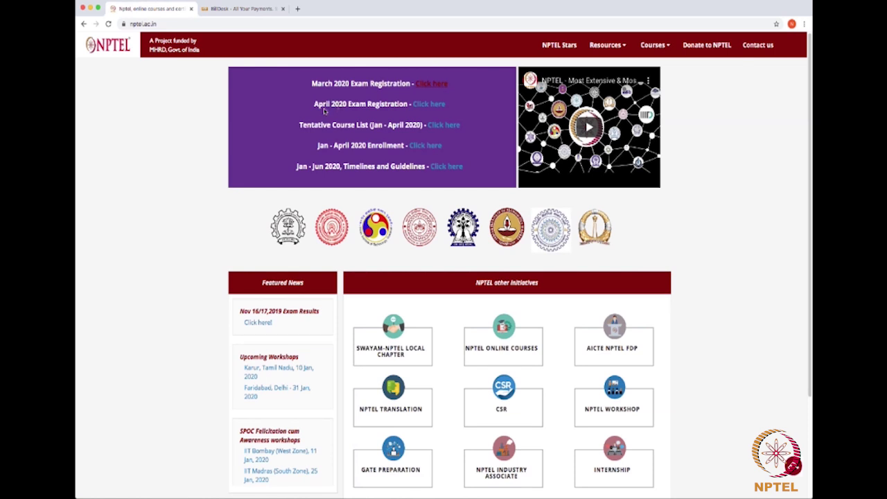
left_click(250, 9)
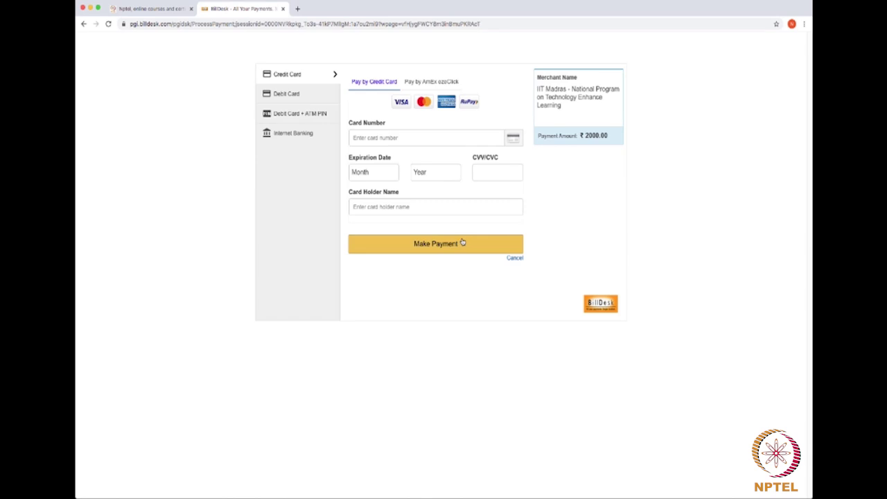